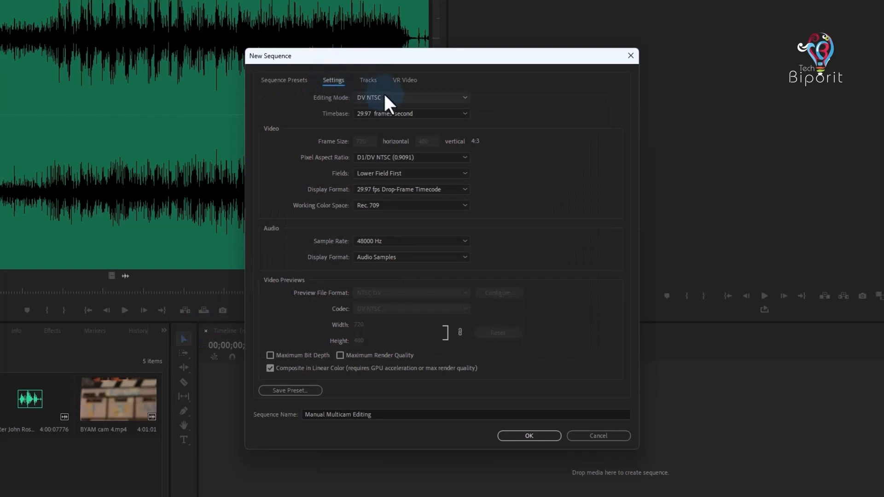
- Set the new sequence's editing mode to DNX 1080p and create the sequence
left_click(385, 96)
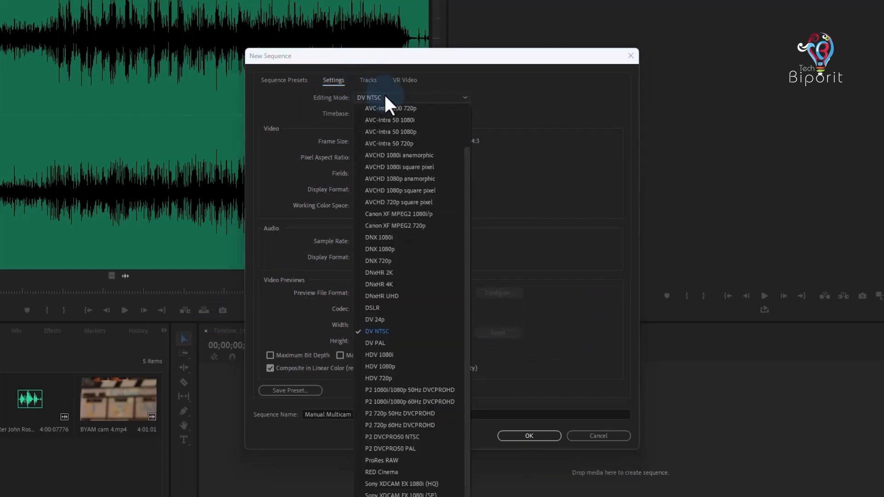
left_click(390, 249)
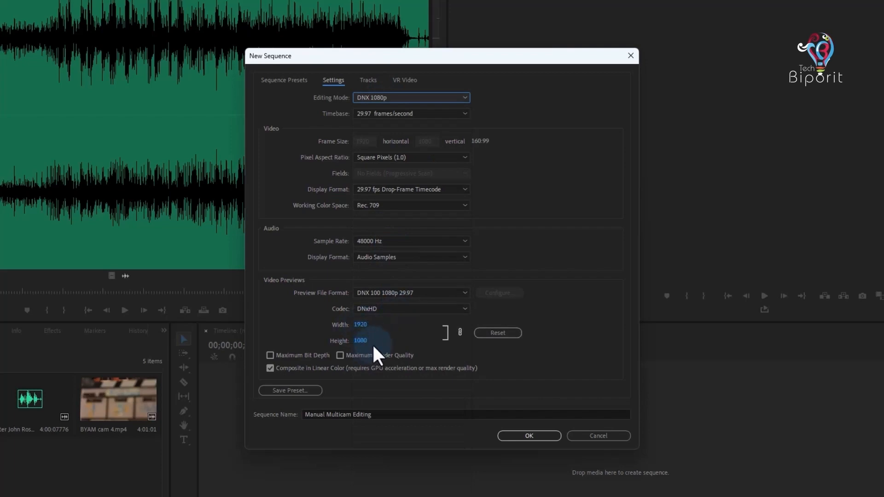
left_click(525, 437)
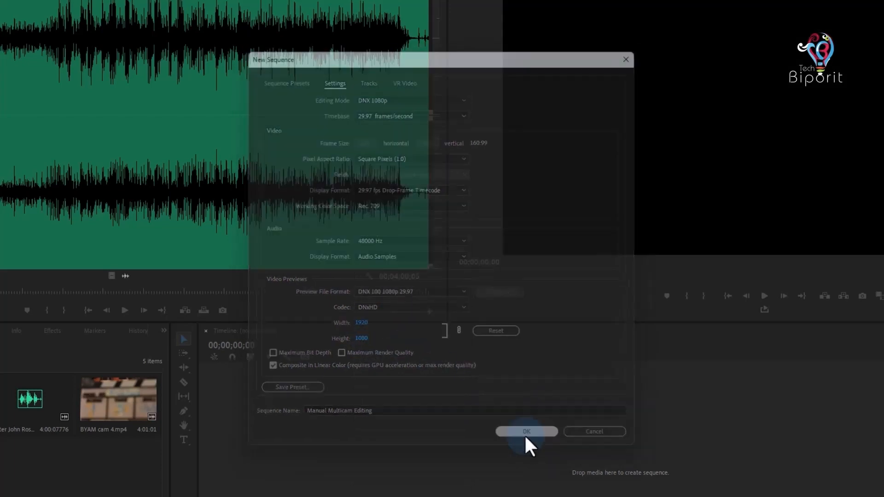
- Add the BYAM cam 2, cam 1 and cam 3 clips together to the start of the timeline, keeping the existing sequence settings
left_click(37, 342)
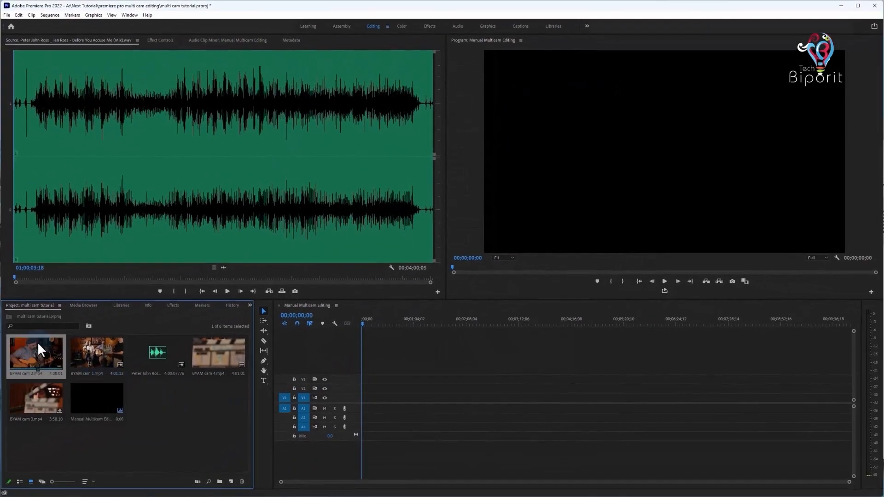
left_click(81, 352, "ctrl")
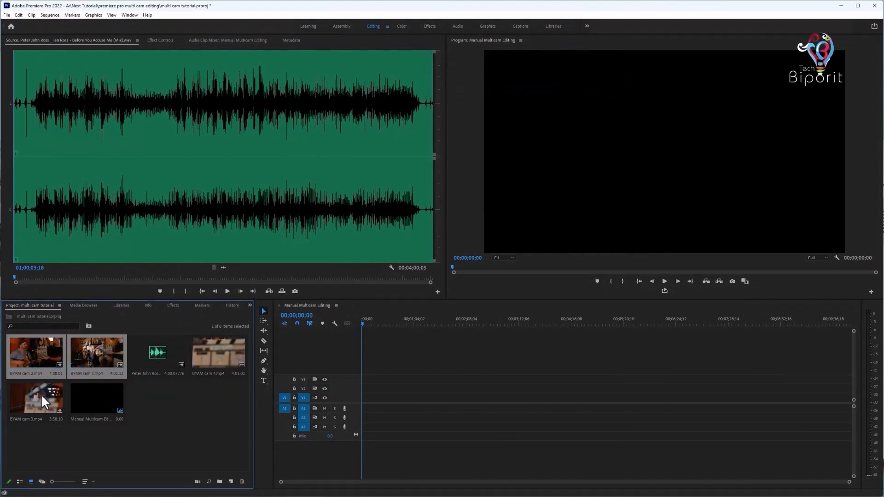
left_click(46, 390, "ctrl")
left_click_drag(40, 355, 360, 401)
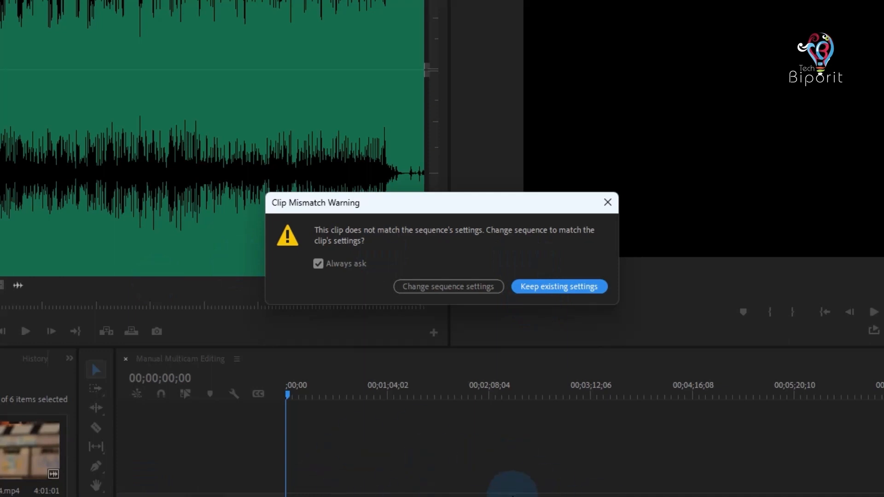
left_click(558, 293)
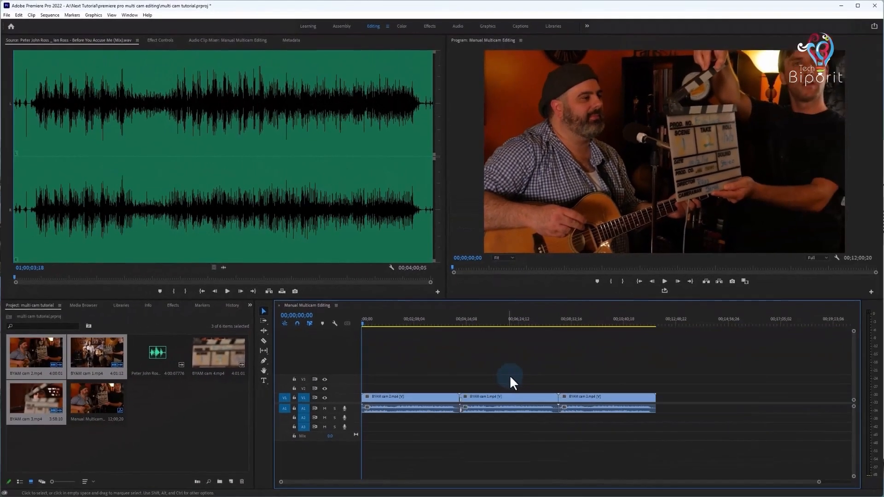
- Move the BYAM cam 1 clip to tracks V2 and A2, starting at the beginning of the sequence above cam 2
left_click(509, 397)
key("equal")
key("minus")
left_click_drag(521, 369, 499, 433)
key("equal")
key("minus")
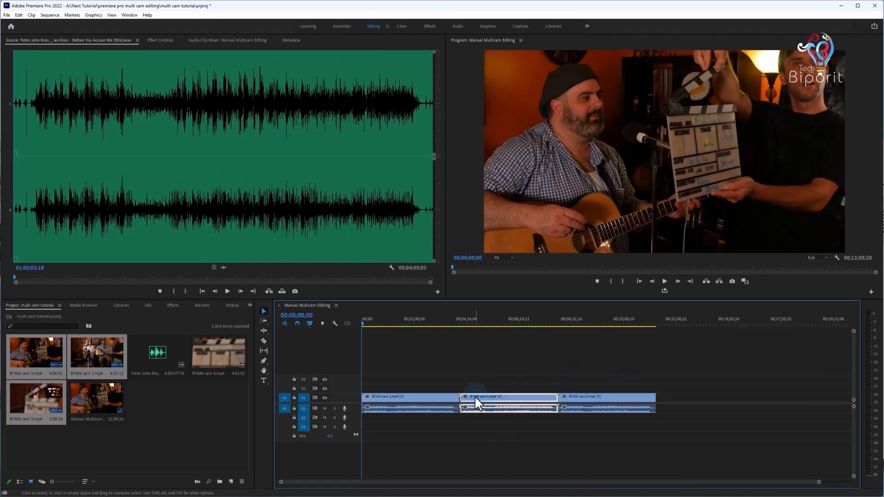
left_click_drag(495, 397, 506, 419)
left_click_drag(489, 380, 487, 389)
left_click_drag(483, 389, 402, 395)
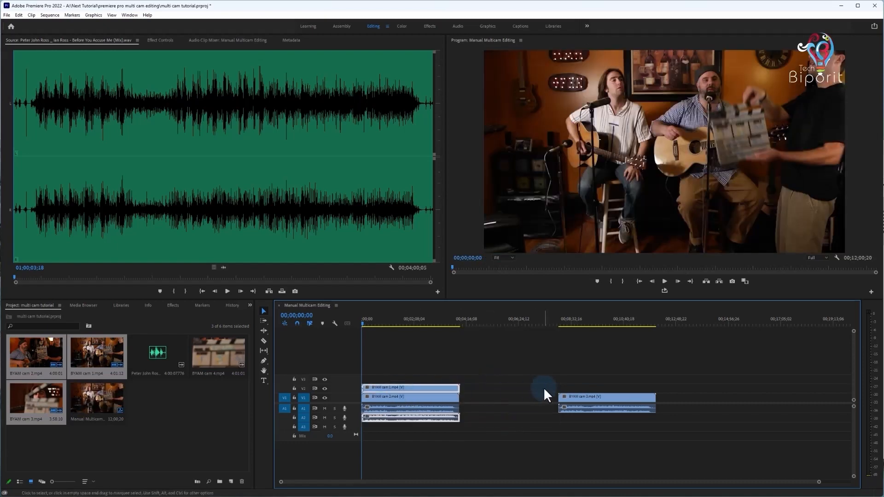
- Move the BYAM cam 3 clip to tracks V3 and A3, starting at the beginning of the sequence
left_click_drag(583, 402, 590, 429)
left_click_drag(576, 381, 380, 381)
key("=")
- Add the separate music recording from the project to a new audio track A4 below the camera audio
left_click(157, 354)
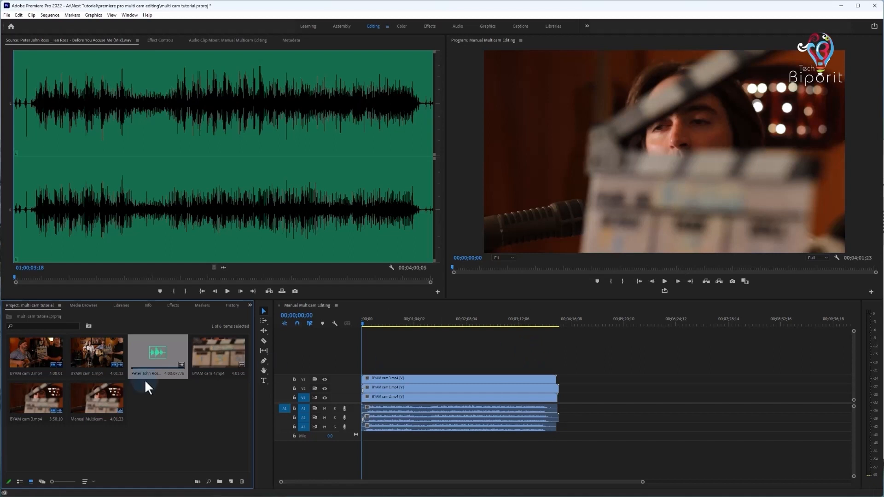
left_click_drag(152, 355, 373, 453)
- Select the cam 3 clip and the music recording on A4 and synchronize them by Clip Start
left_click_drag(623, 444, 476, 433)
left_click_drag(593, 429, 489, 438)
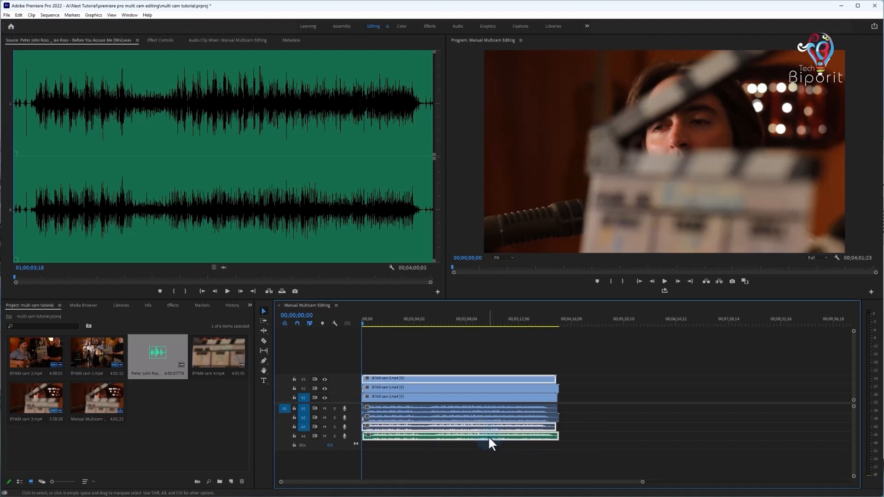
left_click_drag(520, 446, 384, 436)
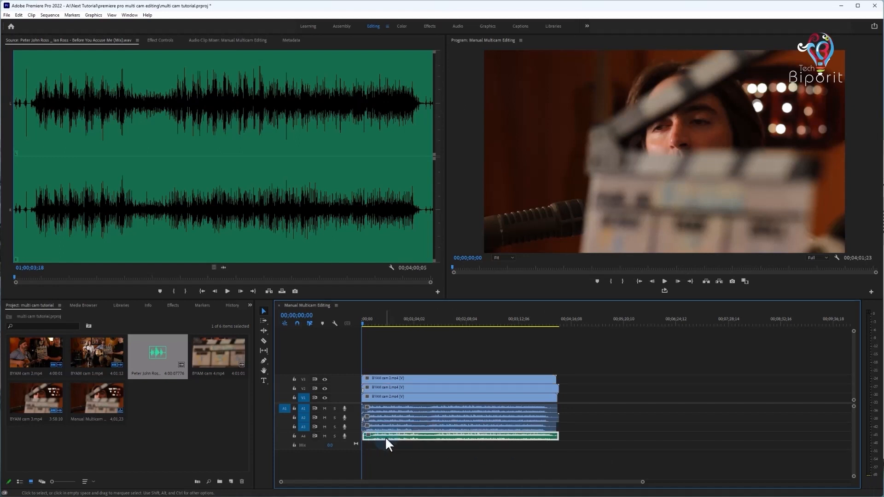
left_click(496, 427)
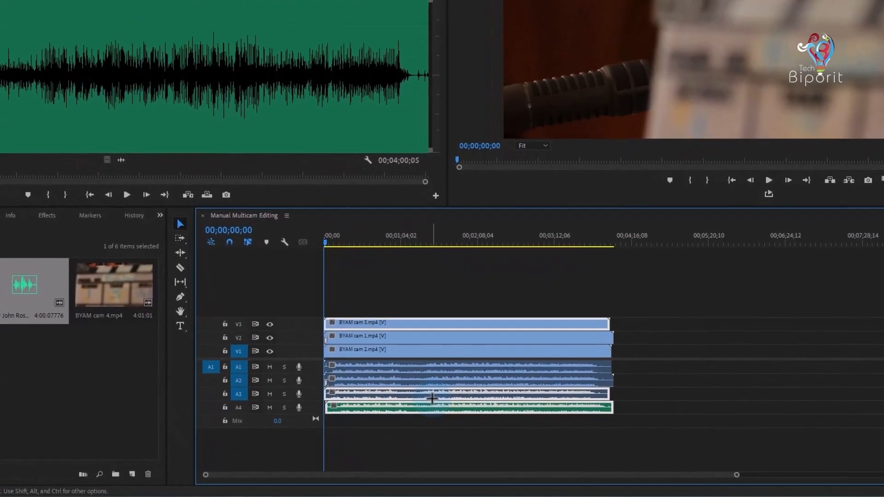
right_click(435, 429)
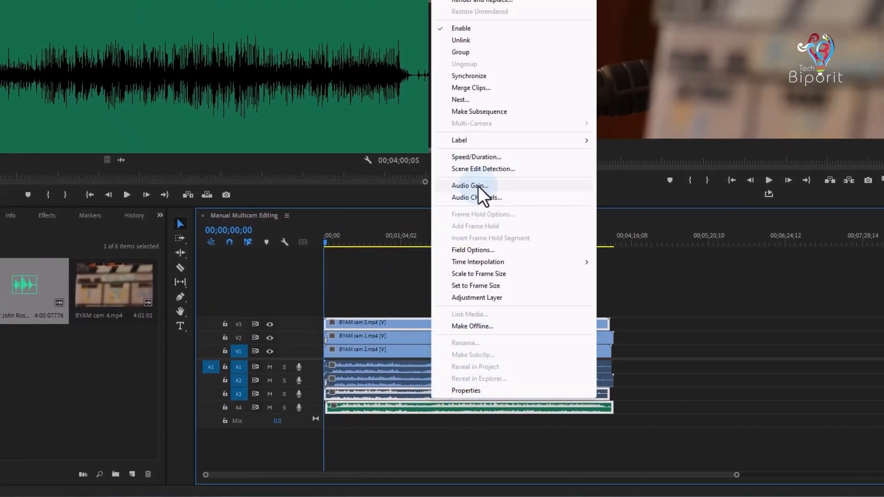
left_click(489, 76)
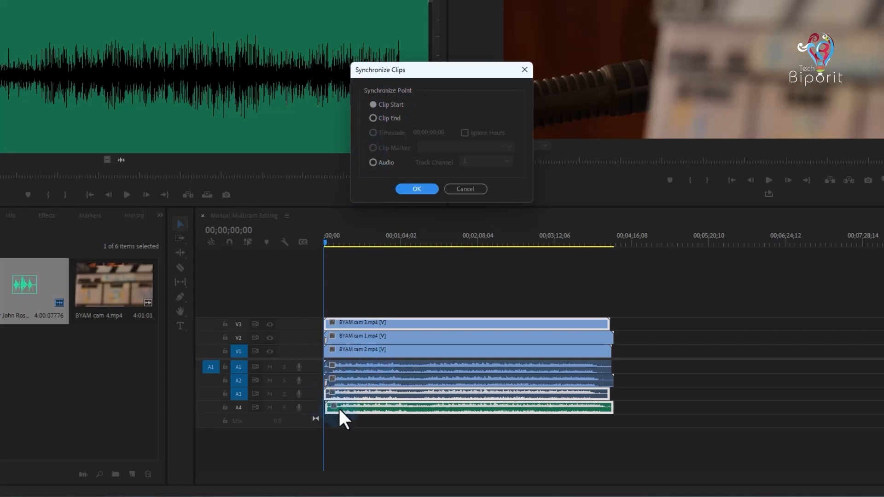
left_click(416, 189)
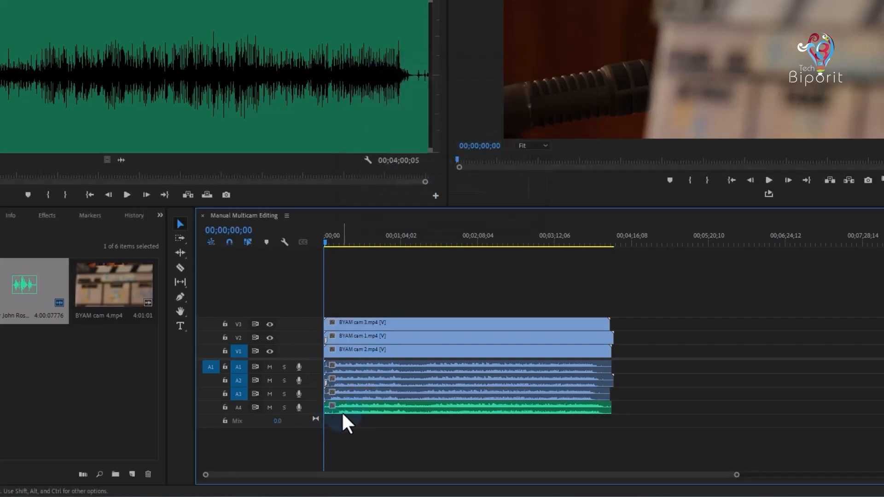
- Undo and redo the clip-start synchronization to compare the music recording's alignment on A4
key("equal")
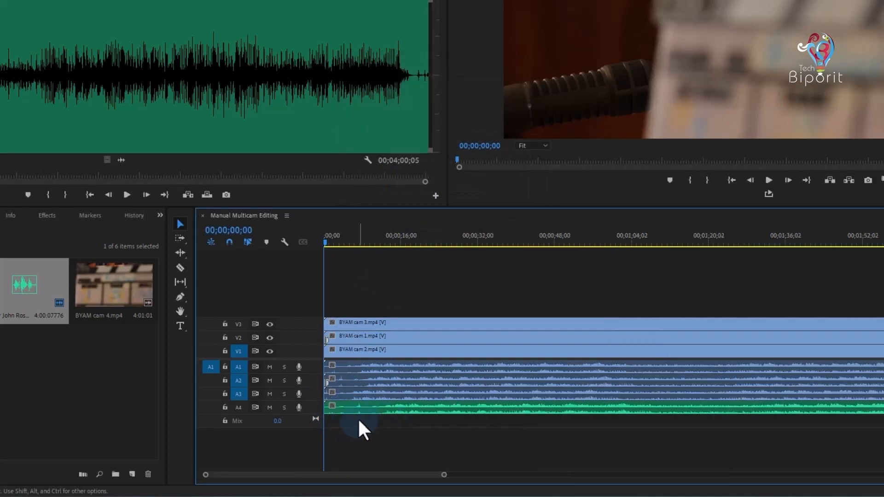
left_click(358, 409)
key("ctrl+z")
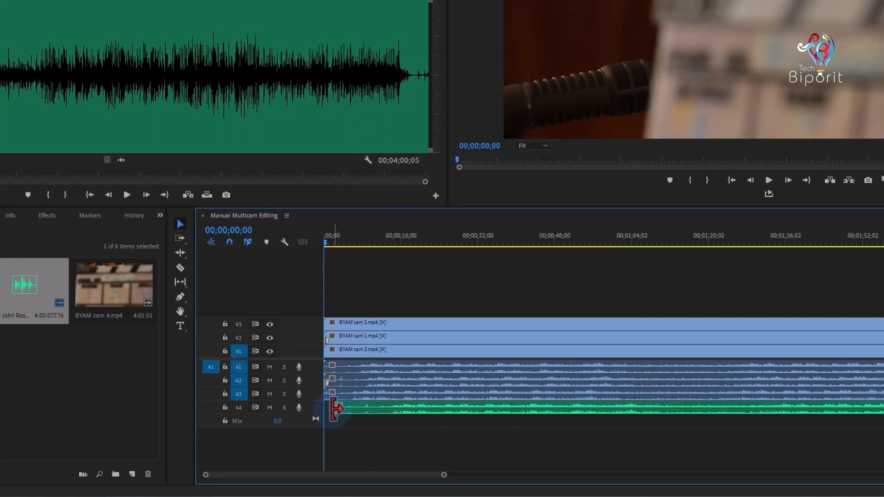
key("ctrl+z")
key("ctrl+shift+z")
key("ctrl+shift+z")
- Synchronize the cam 3 clip with the music recording on A4 by Audio, using Mix Down as the track channel
left_click_drag(420, 421, 348, 397)
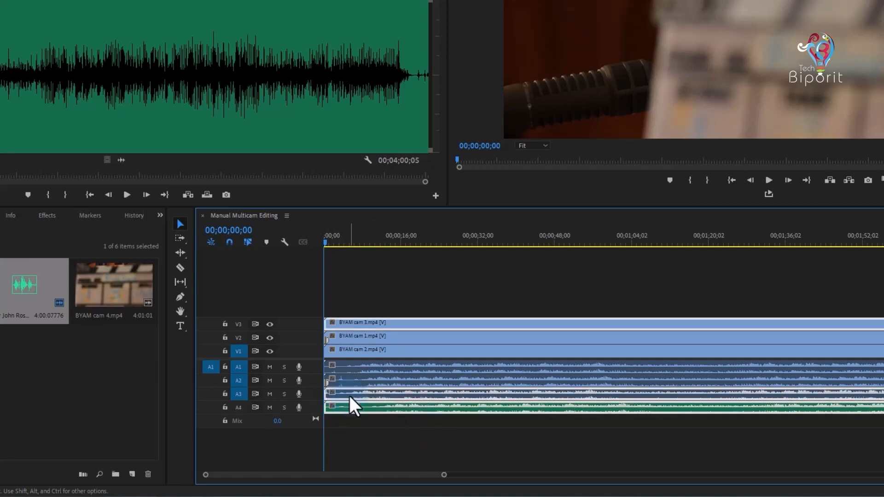
right_click(349, 397)
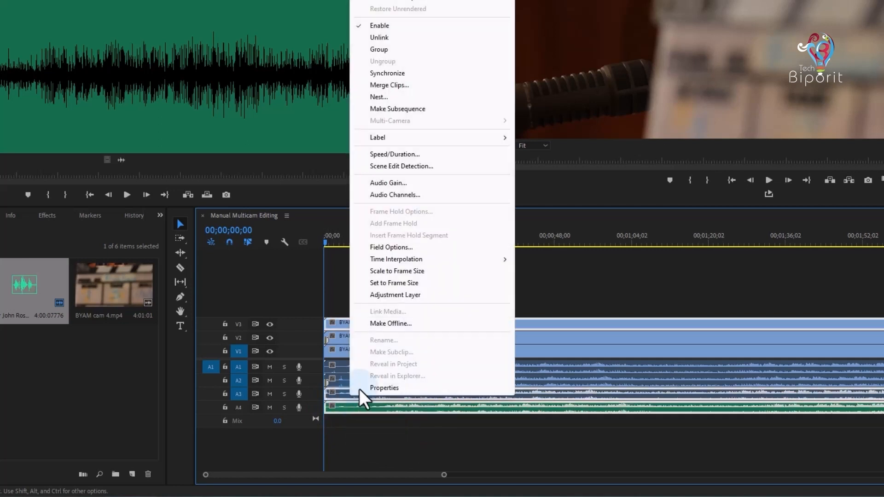
left_click(405, 72)
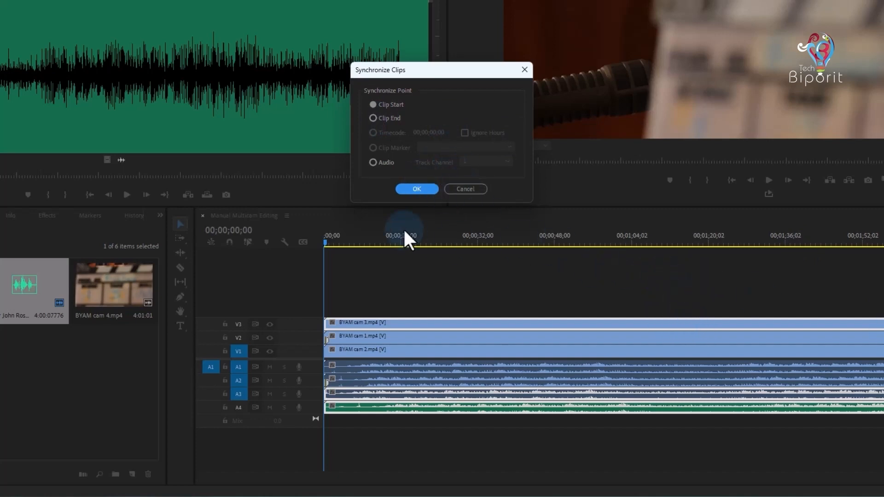
left_click(375, 162)
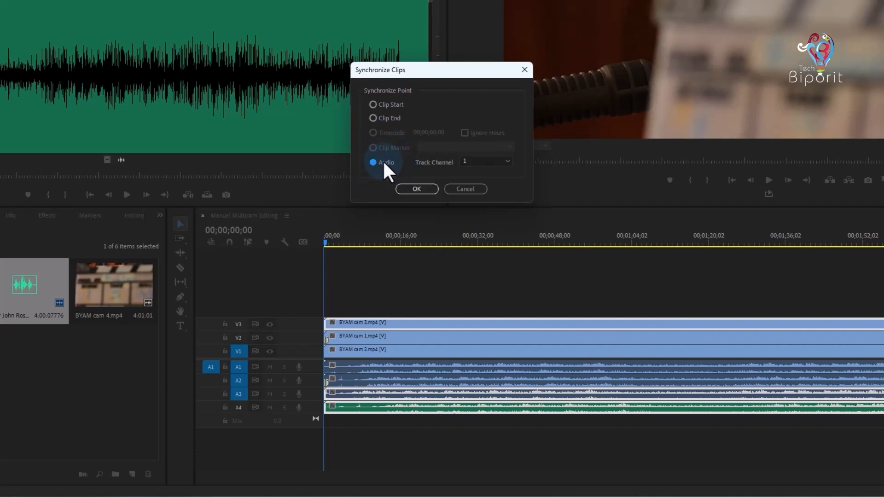
left_click(470, 159)
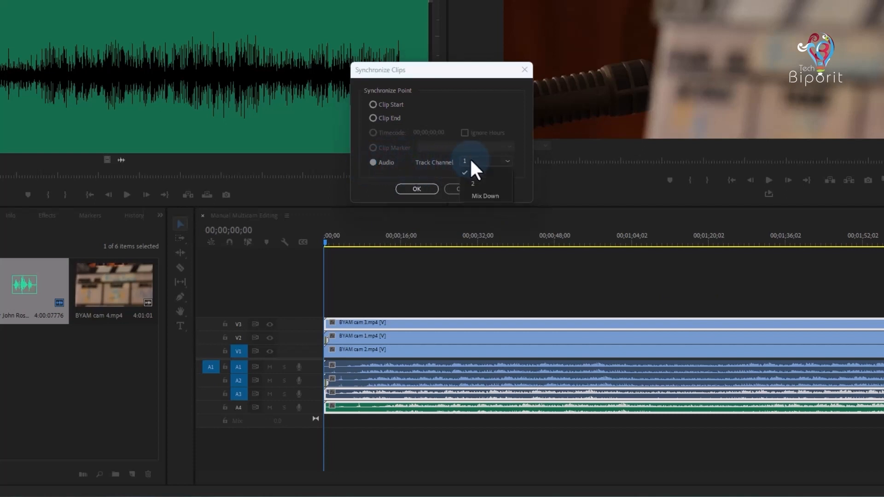
left_click(488, 195)
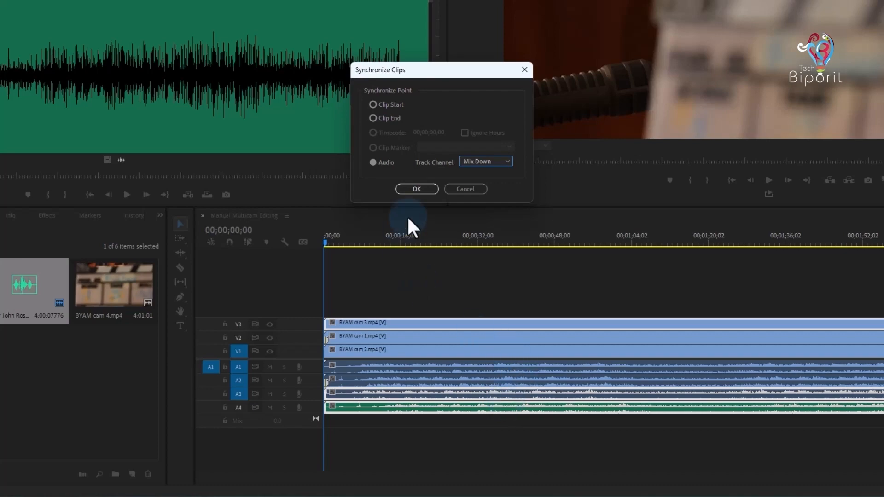
left_click(427, 192)
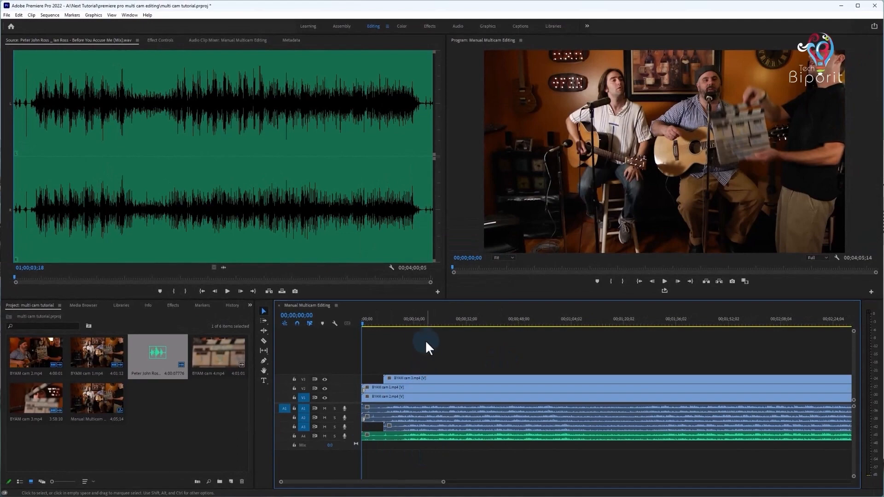
- Expand the Audio 3 and Audio 4 tracks and compare the cam 3 waveform with the music recording around the start
left_click(402, 320)
key("=")
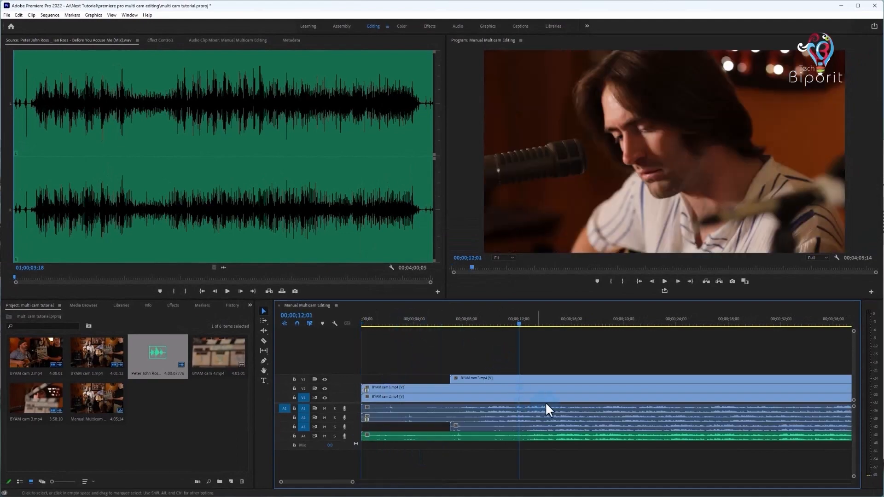
double_click(352, 428)
double_click(351, 459)
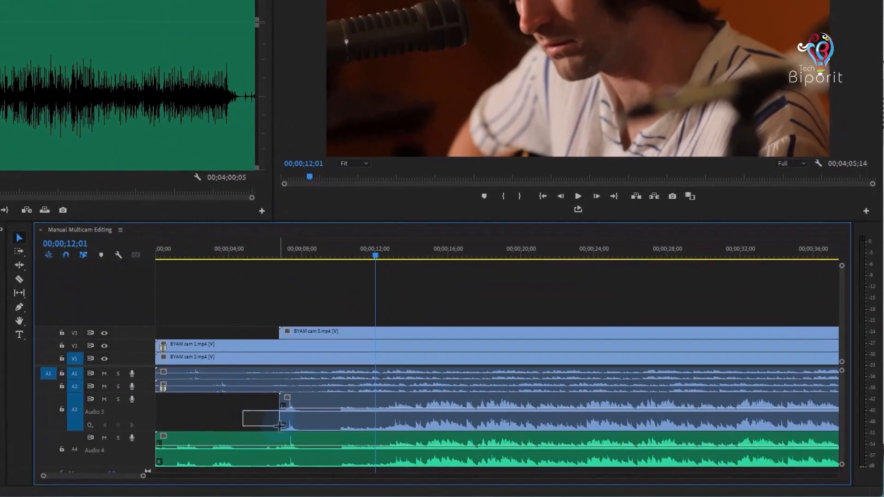
left_click(241, 413)
left_click(291, 421)
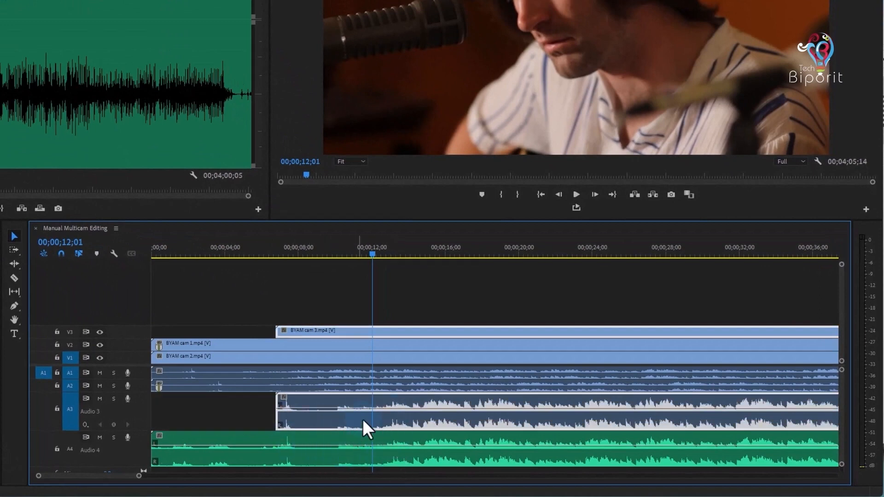
left_click_drag(232, 416, 371, 452)
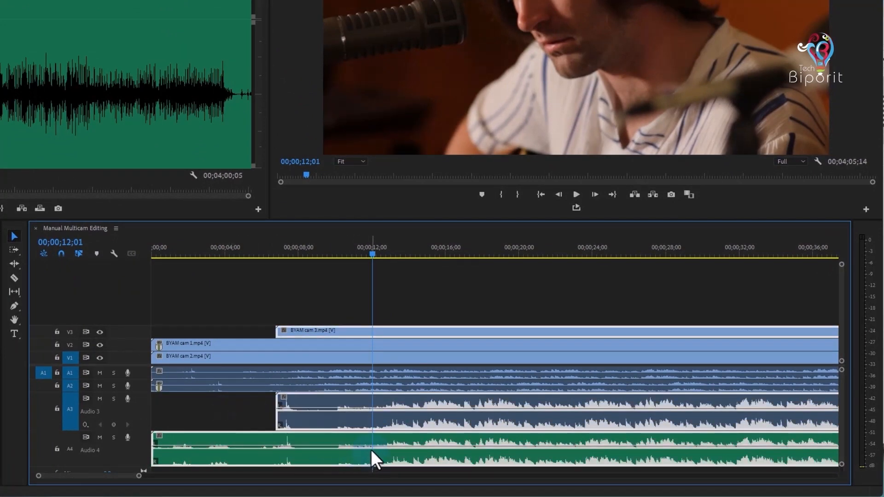
- Select all camera clips and the music recording on the timeline and synchronize them by audio
scroll(372, 449, "down", 8)
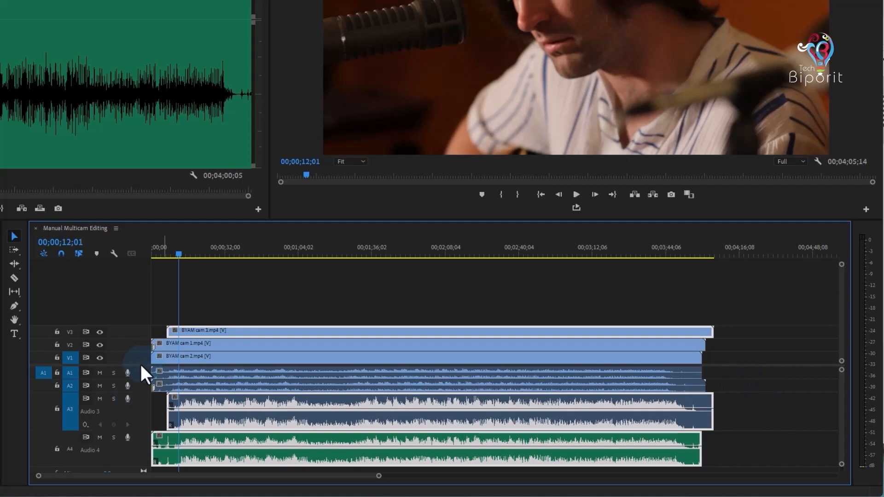
left_click_drag(140, 339, 141, 338)
left_click_drag(760, 344, 599, 426)
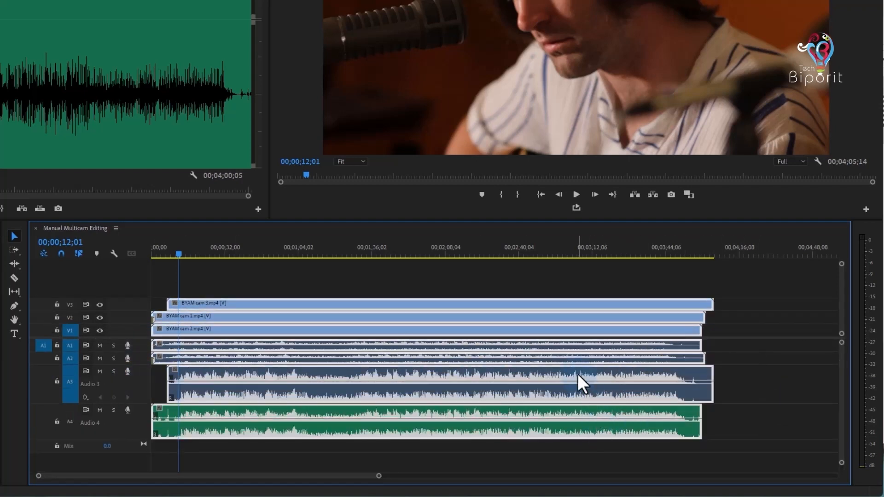
right_click(578, 374)
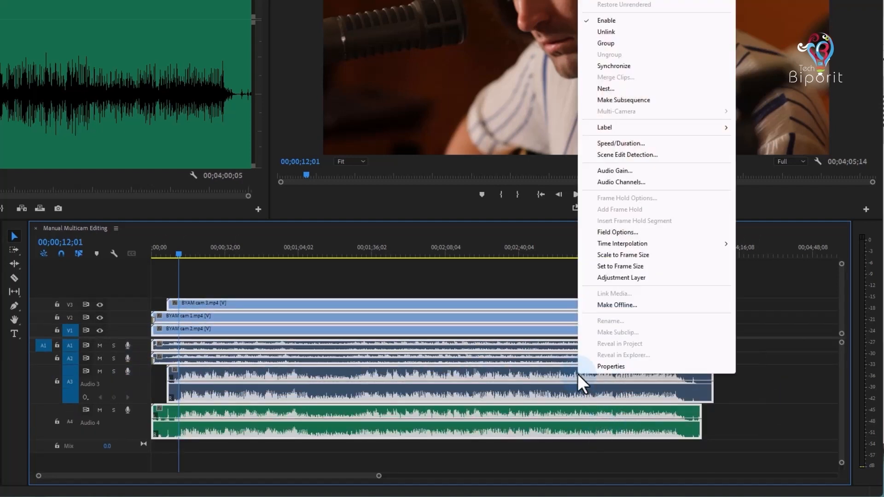
left_click(623, 65)
left_click(230, 203)
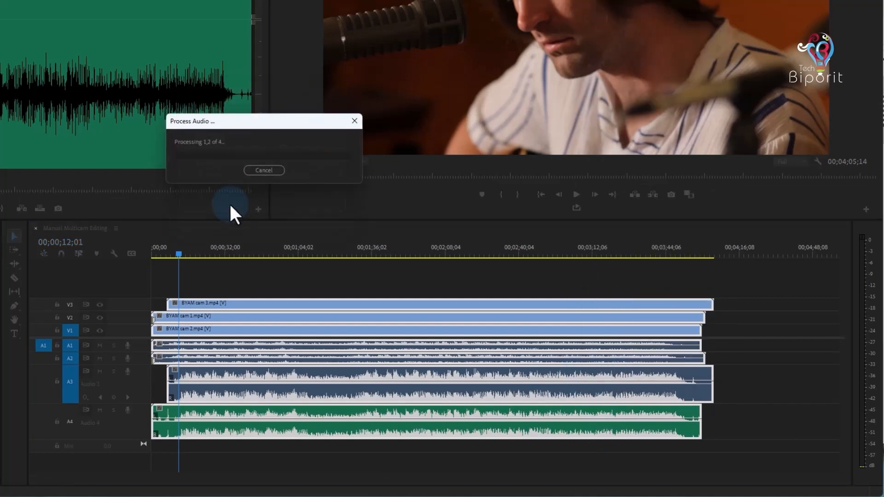
left_click(296, 290)
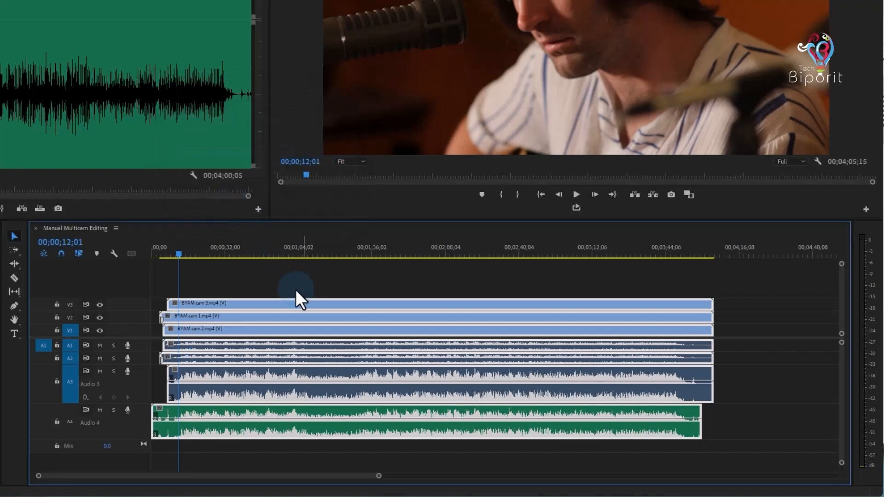
- Expand the Audio 1 and Audio 2 tracks to show their waveforms
left_click_drag(126, 352, 111, 405)
key("ctrl+a")
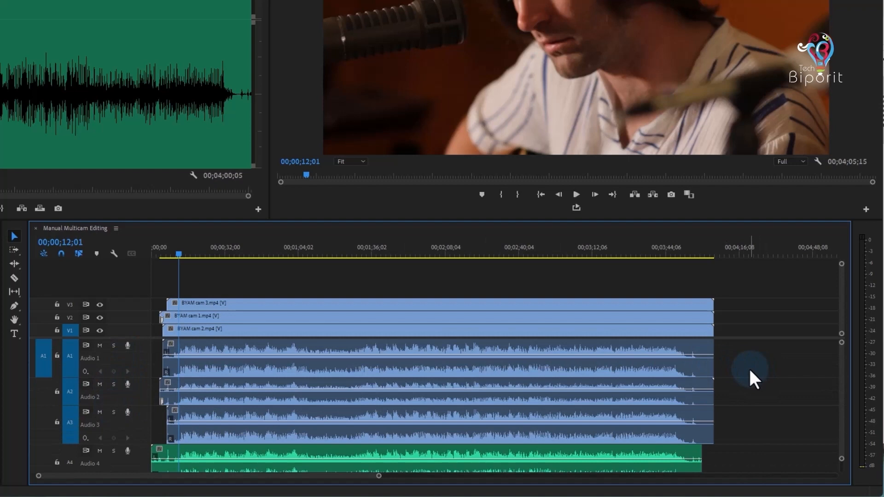
- Examine how the waveform peaks of the camera clips and the music recording line up near the start of the sequence
key("equal")
key("equal")
key("equal")
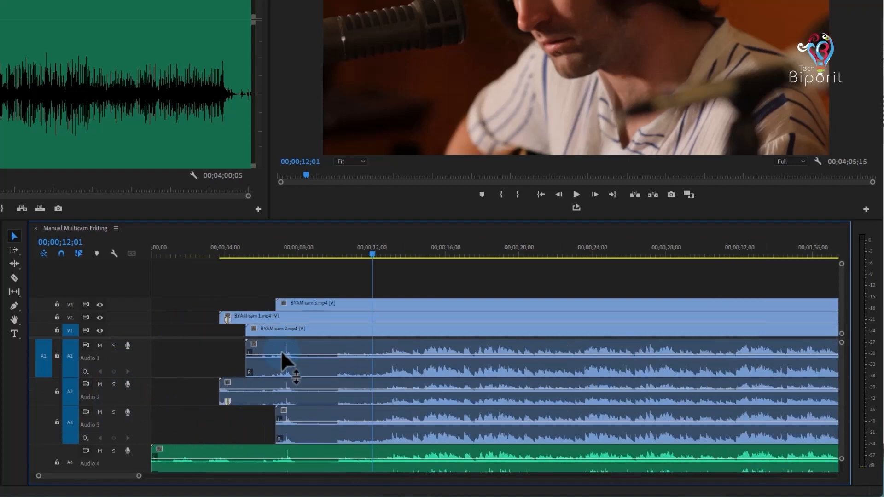
key("equal")
left_click(330, 369)
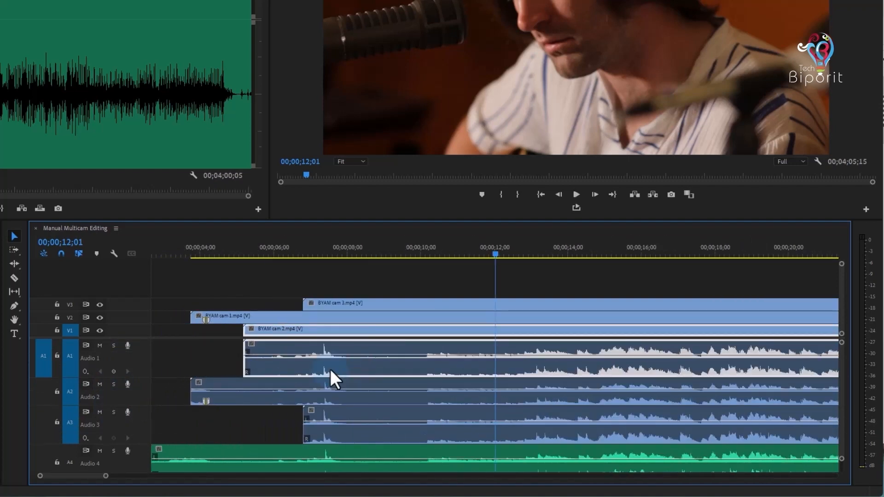
left_click_drag(331, 368, 304, 374)
key("=")
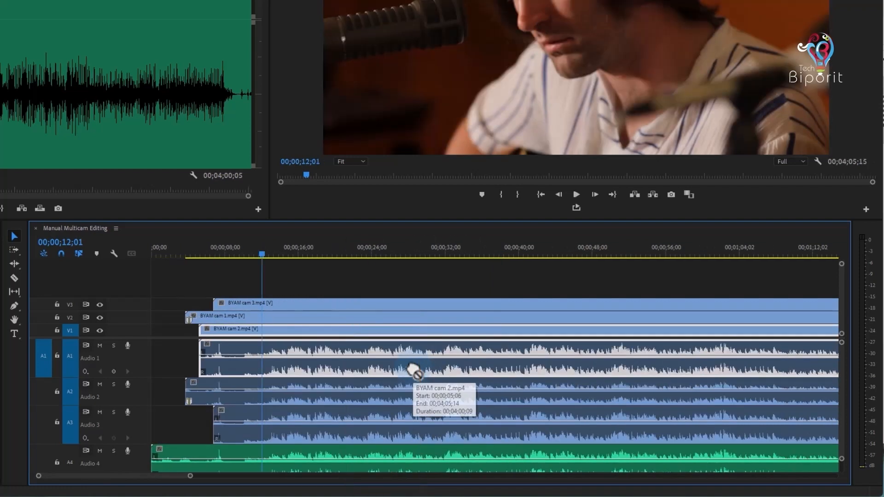
key("minus")
key("minus")
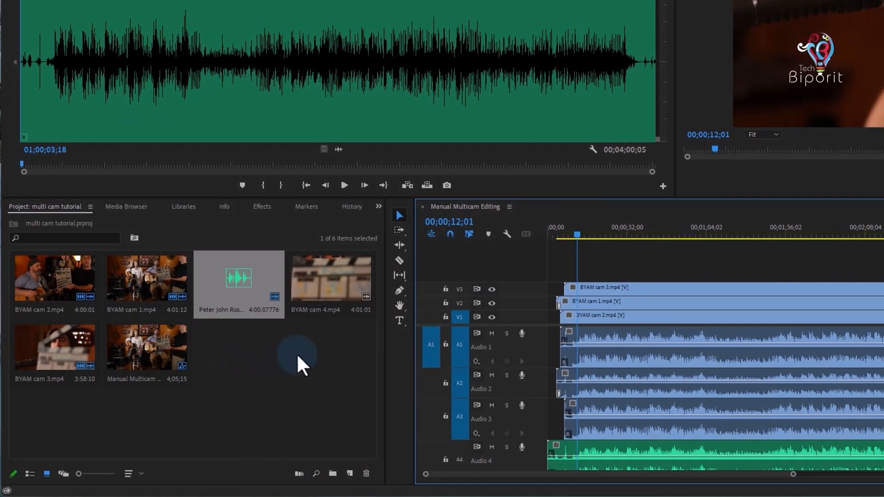
- Delete the Manual Multicam sequence from the project
left_click_drag(297, 346, 153, 403)
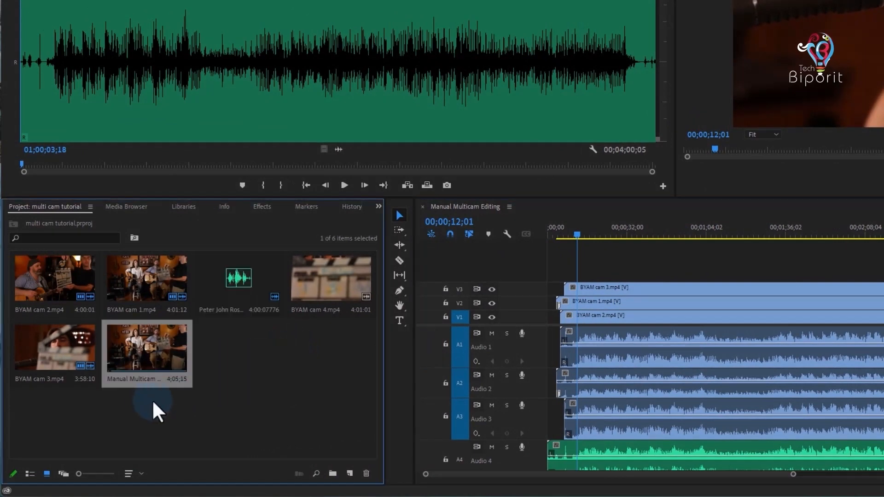
key("Delete")
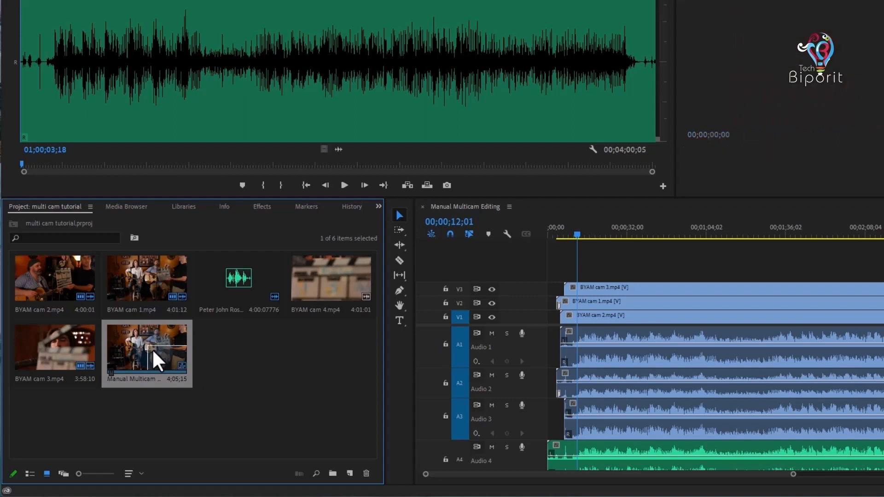
left_click(162, 336)
- Start a multi-camera source sequence from the four camera clips and the music recording, with the name suffix Multicam-sync
left_click_drag(338, 361, 35, 287)
left_click(220, 302)
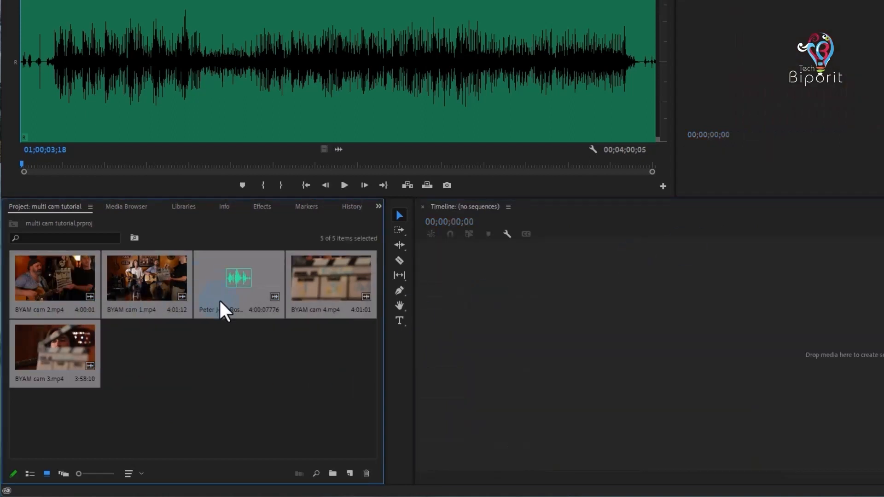
right_click(209, 279)
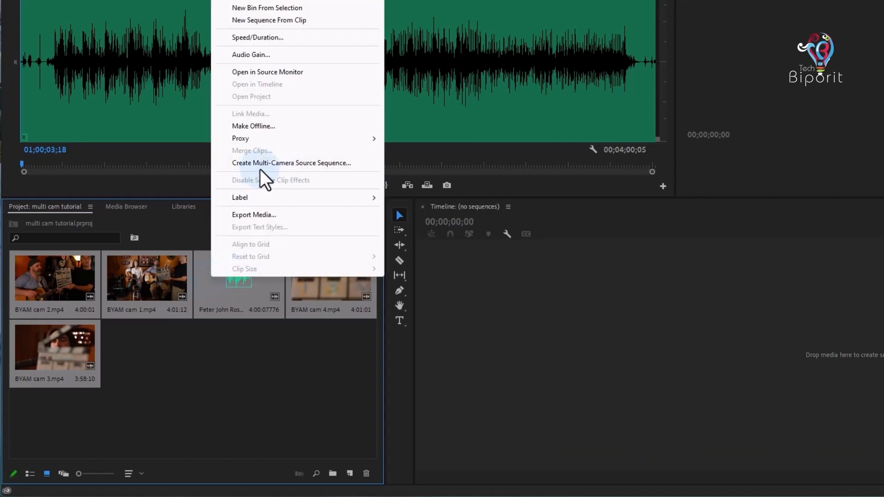
left_click(286, 166)
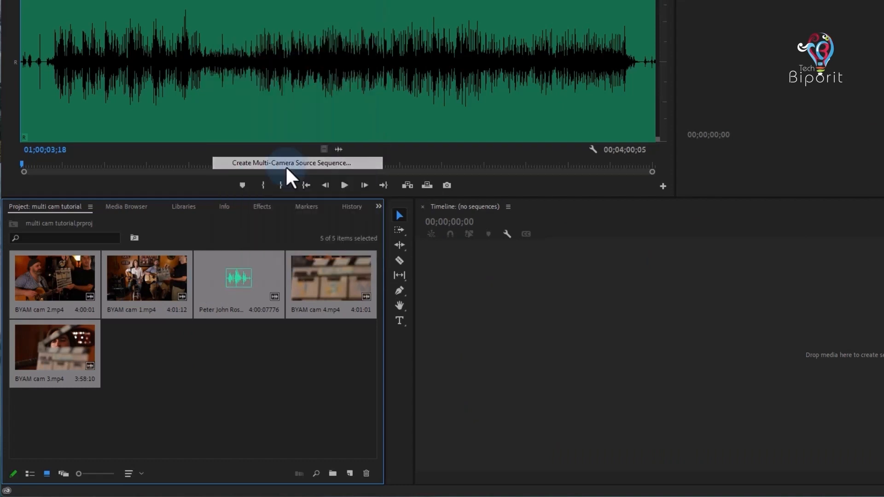
left_click_drag(436, 48, 461, 40)
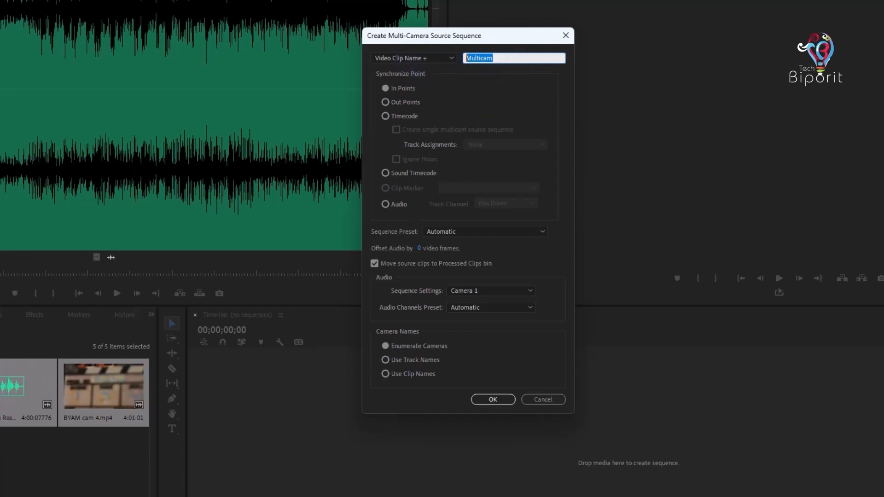
left_click(506, 58)
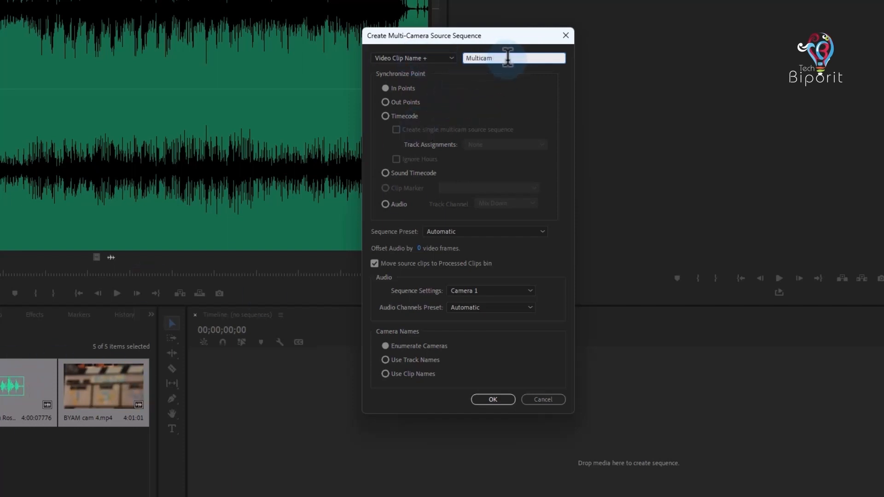
type("-sync")
- Set synchronization to Audio with the Mix Down track channel, disable moving source clips to the Processed Clips bin, and create the sequence
left_click(385, 205)
left_click(485, 204)
left_click(490, 240)
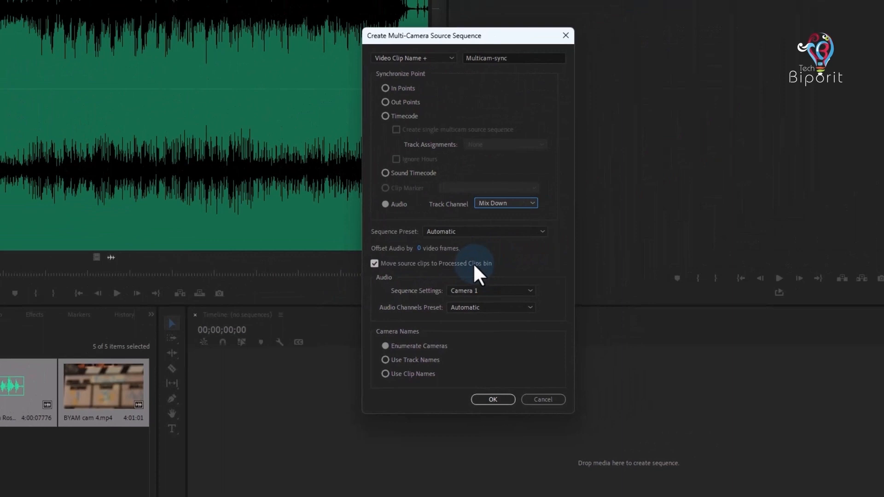
left_click(374, 265)
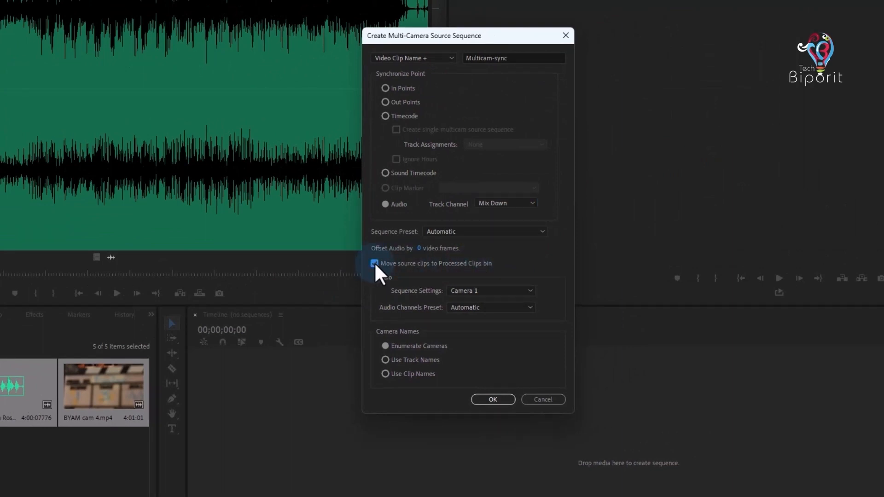
left_click(490, 400)
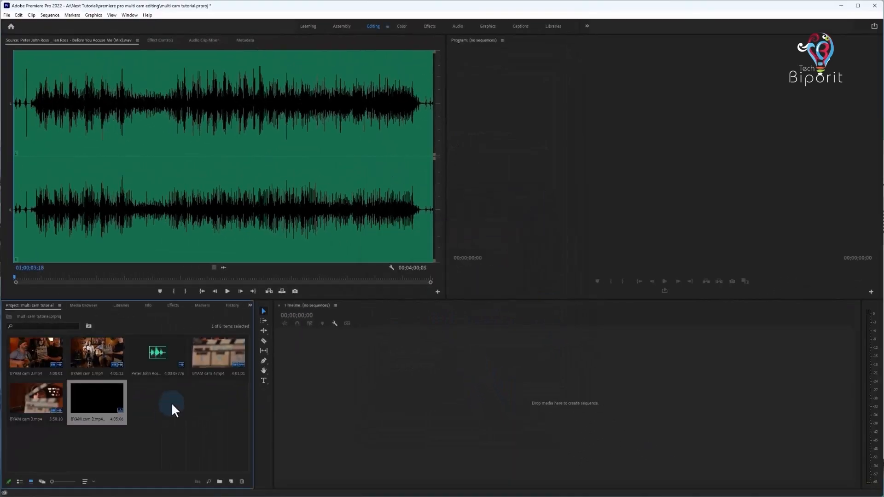
- Open the multicam source sequence in the Source monitor and scrub to 00:01:21:23 to review its four camera angles
double_click(90, 398)
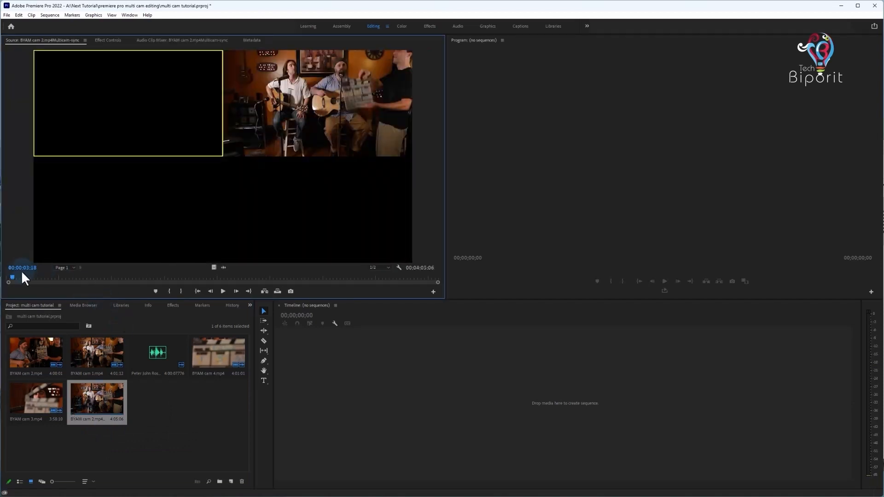
left_click_drag(48, 278, 150, 279)
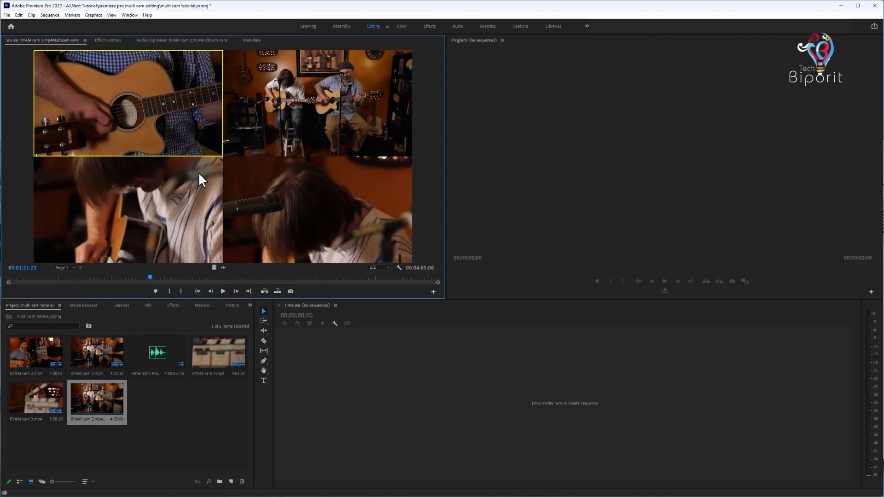
- Create a new sequence from the multicam source sequence in the project
left_click(103, 422)
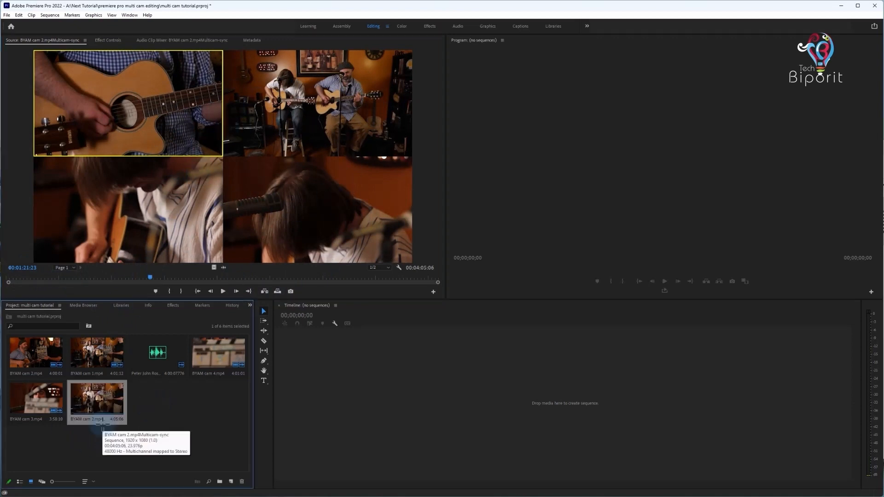
right_click(92, 400)
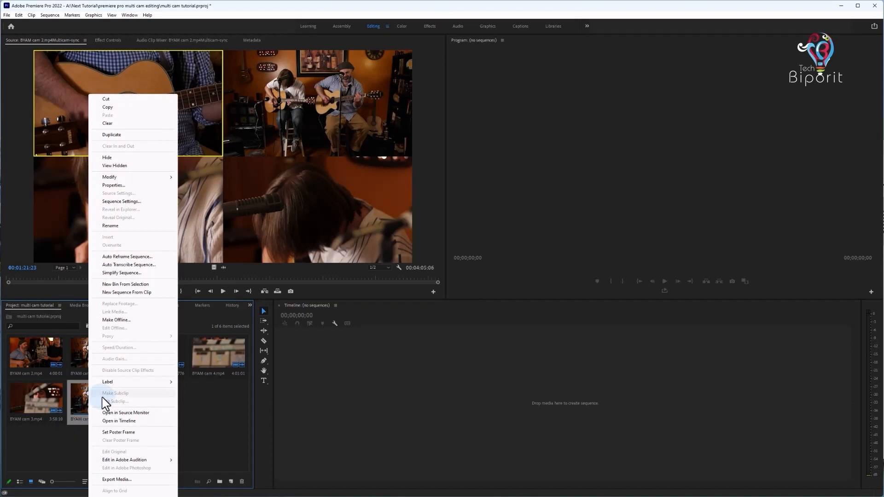
left_click(132, 292)
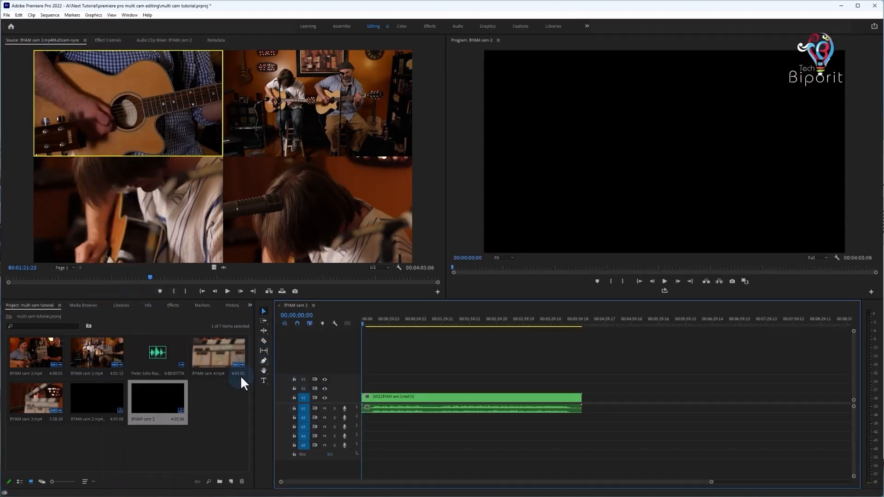
- Rename the new BYAM cam 2 sequence as Multicam Auto Tricks
left_click(88, 392)
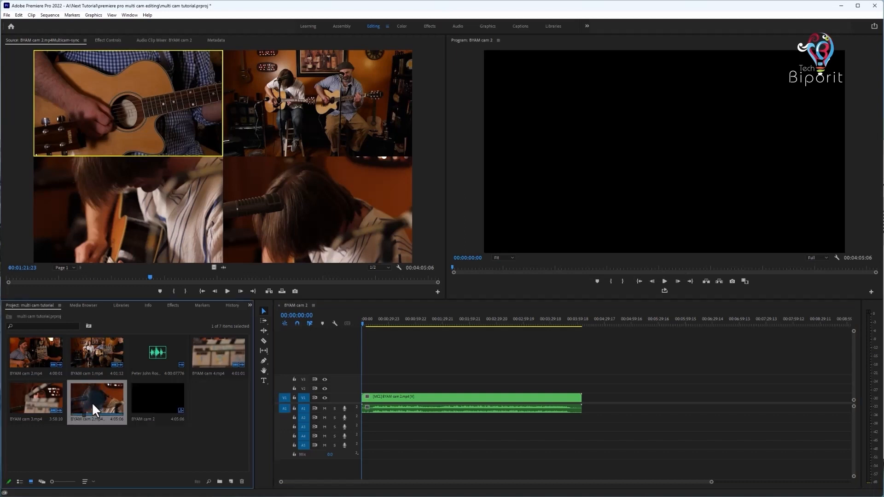
left_click(155, 399)
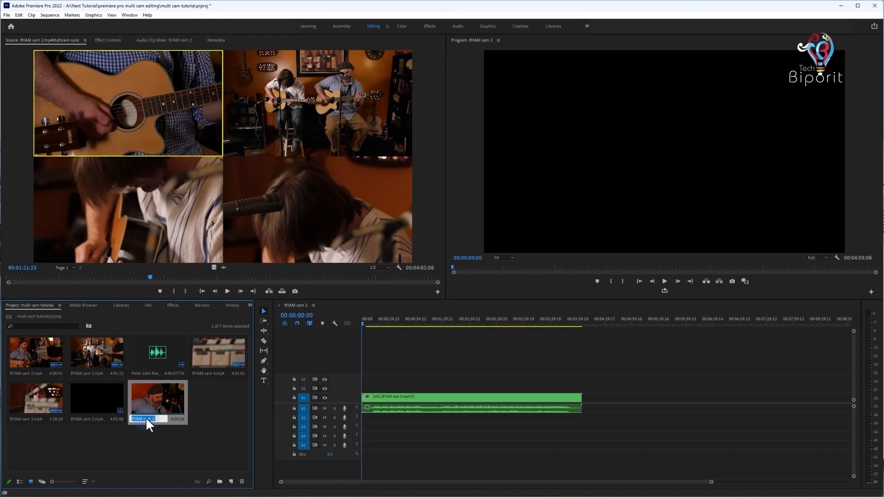
type("Tricks")
key("Return")
left_click(392, 353)
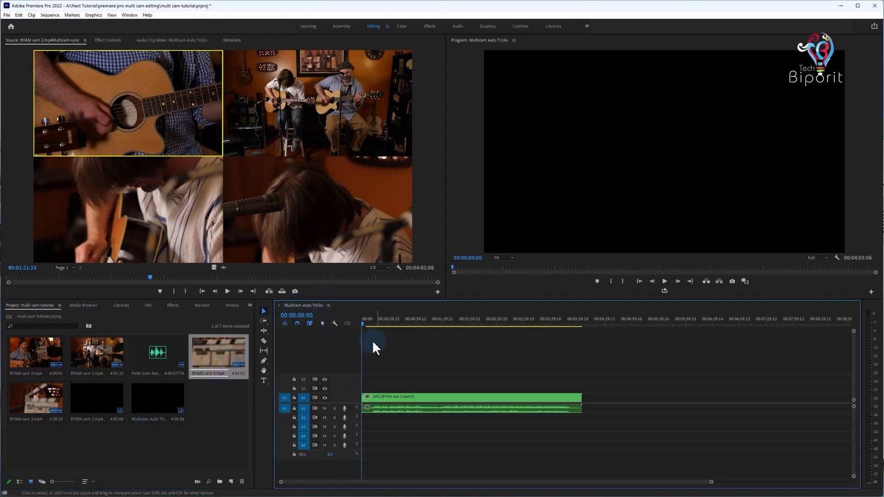
- Scrub through the Multicam Auto Tricks sequence to 00:02:26:21 and review the picture in the Program monitor
left_click(445, 323)
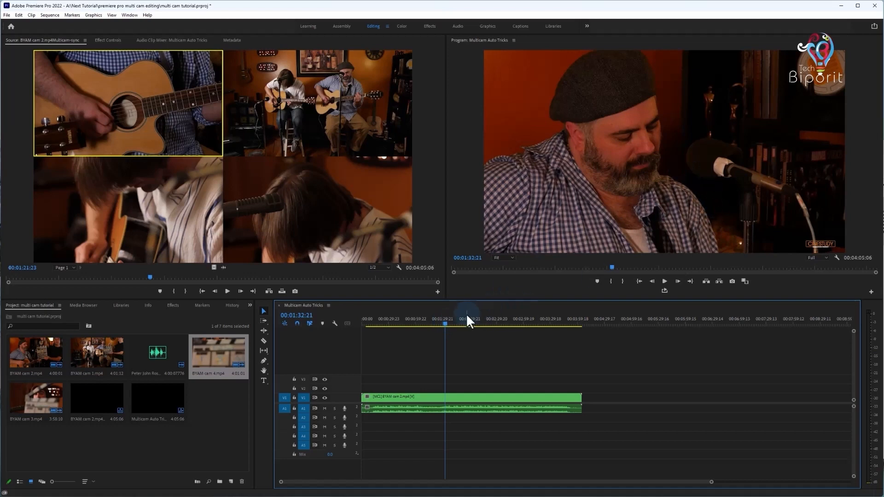
left_click_drag(479, 319, 494, 319)
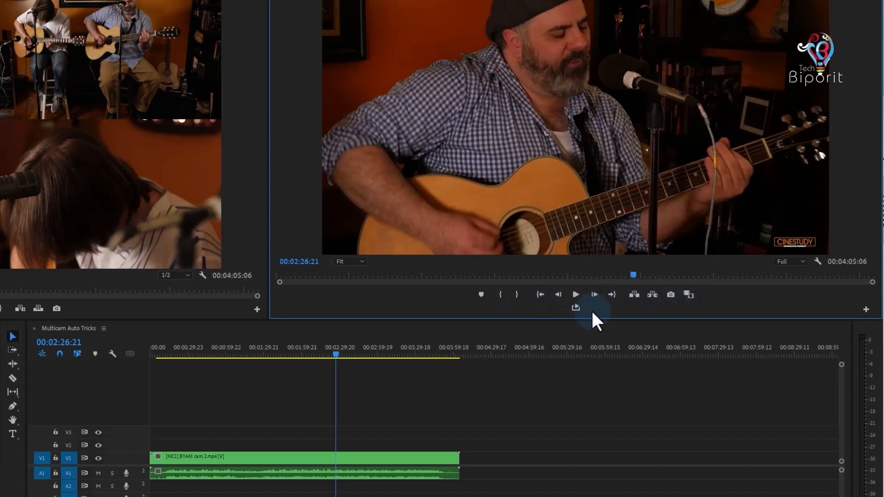
- Add the Toggle Multi-Camera View control to the Program monitor's transport controls
left_click(866, 310)
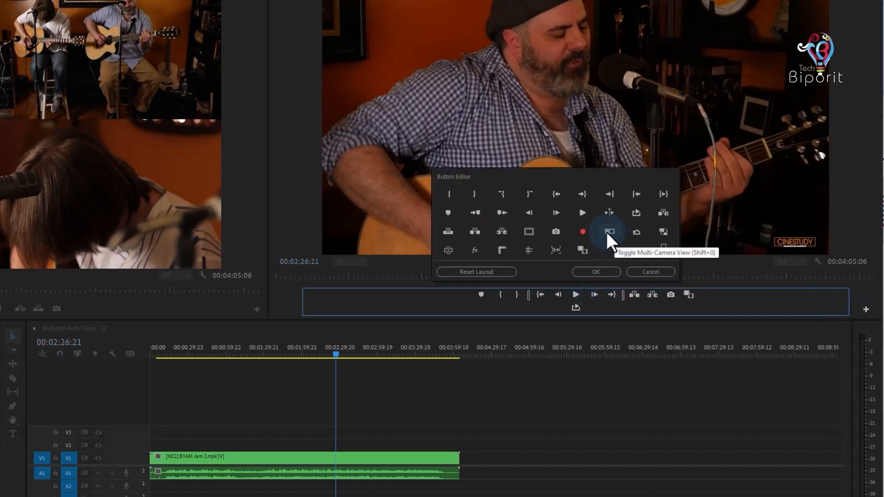
left_click_drag(610, 231, 557, 308)
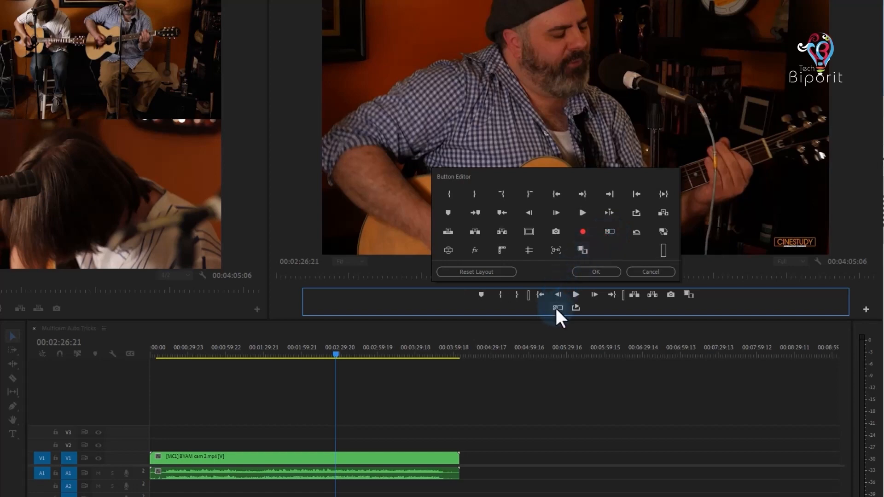
left_click(592, 272)
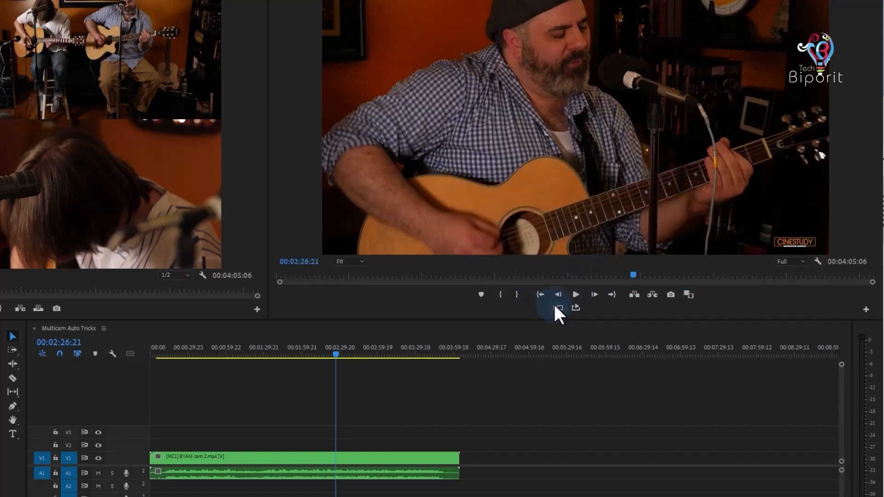
- Turn on the multi-camera view and widen the Program monitor to enlarge the camera angles
left_click(556, 306)
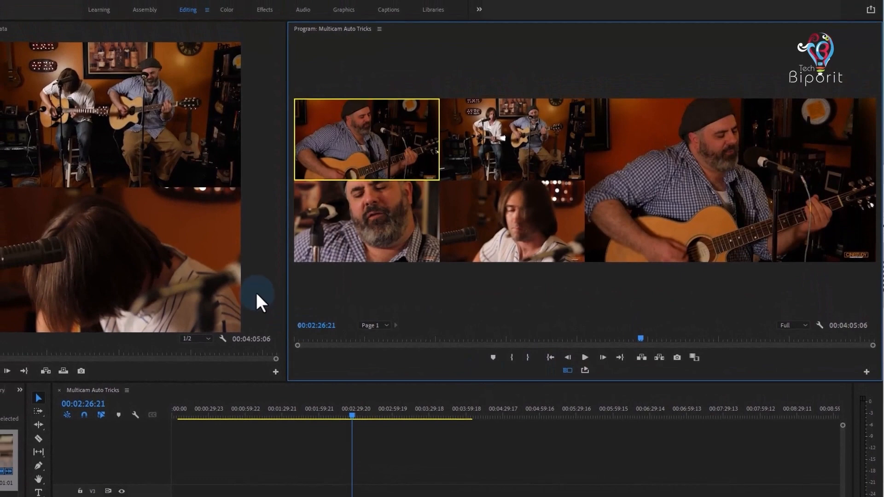
left_click_drag(287, 292, 16, 299)
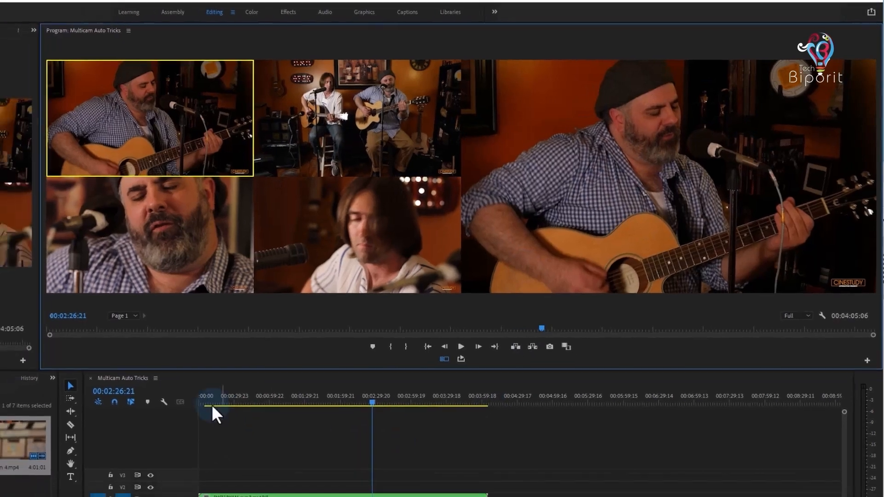
- Place the playhead at 00:00:50:17 and switch the whole multicam clip to the second angle, the wide shot of both guitarists
left_click(213, 413)
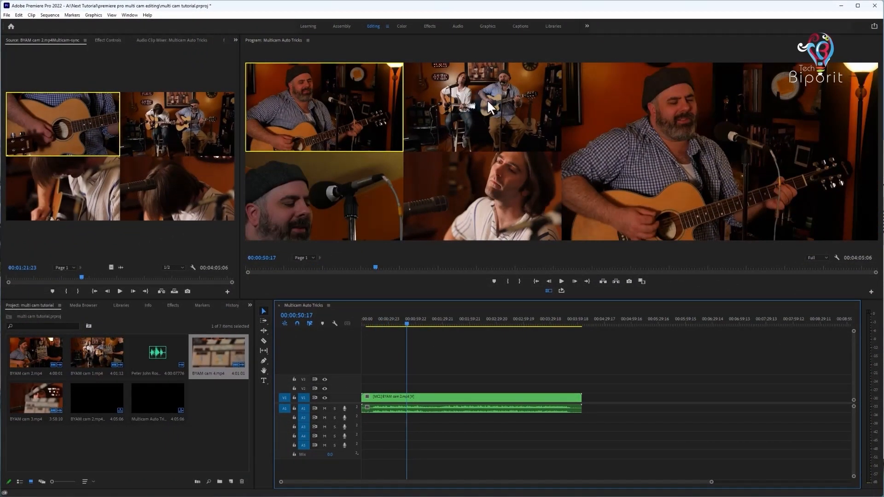
left_click(477, 107)
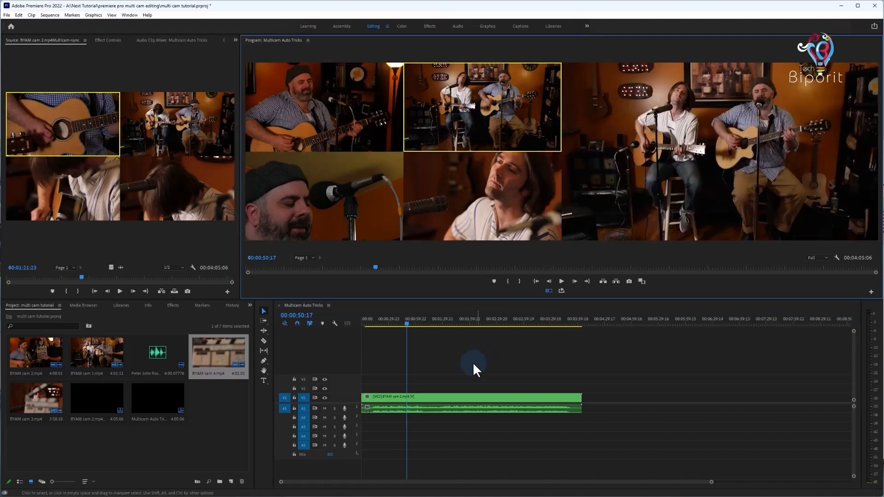
left_click(421, 397)
left_click(465, 129)
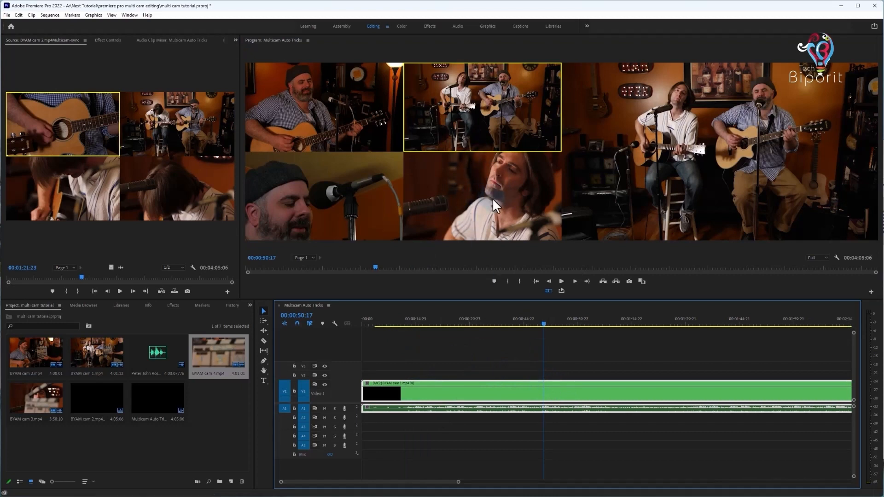
- Cut the multicam clip at 00:00:50:17 to the fourth camera angle and scrub across the cut to 00:01:00:03
left_click(476, 192, "ctrl")
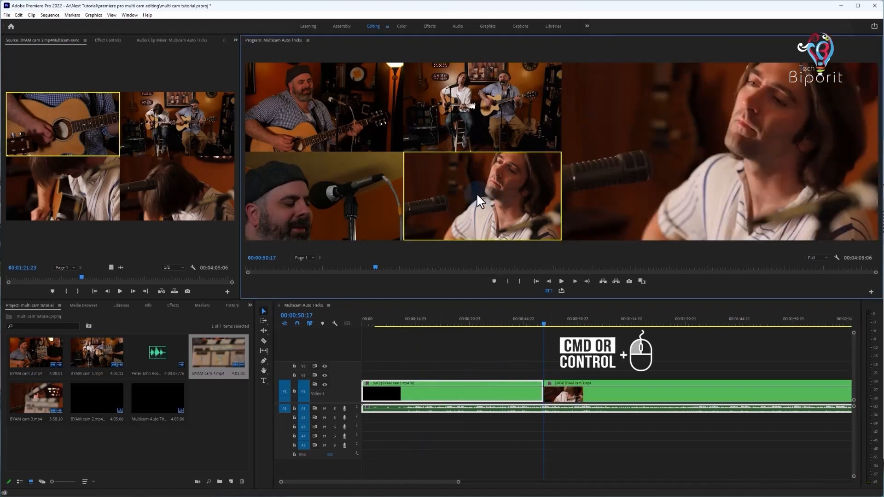
left_click(535, 323)
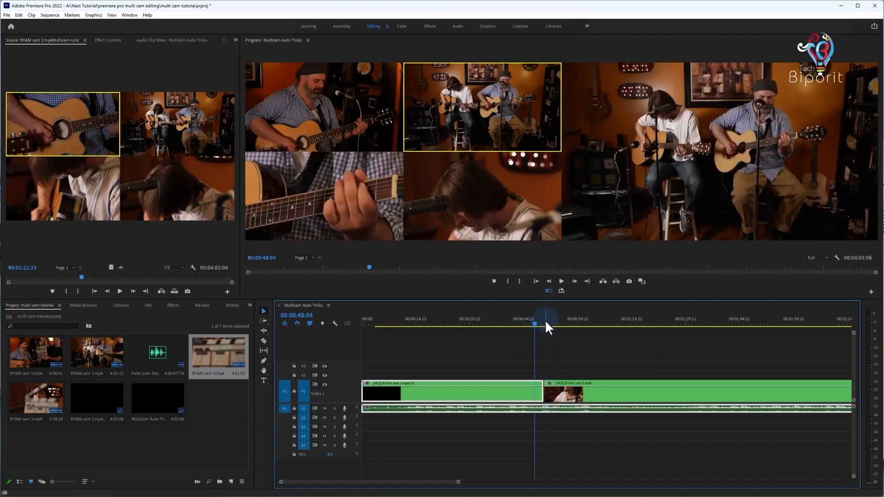
left_click_drag(540, 322, 579, 337)
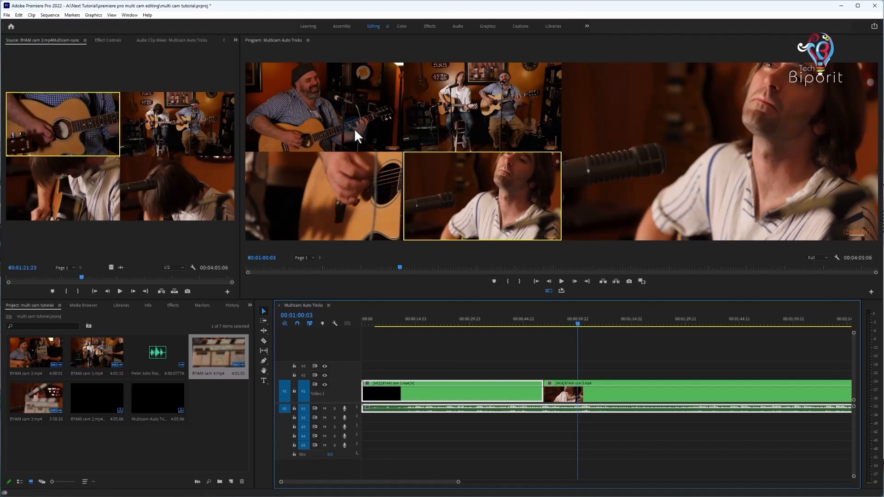
- Cut the multicam clip to the first angle at 00:01:00:03 and to the second angle at 00:01:06:19
left_click(315, 109, "ctrl")
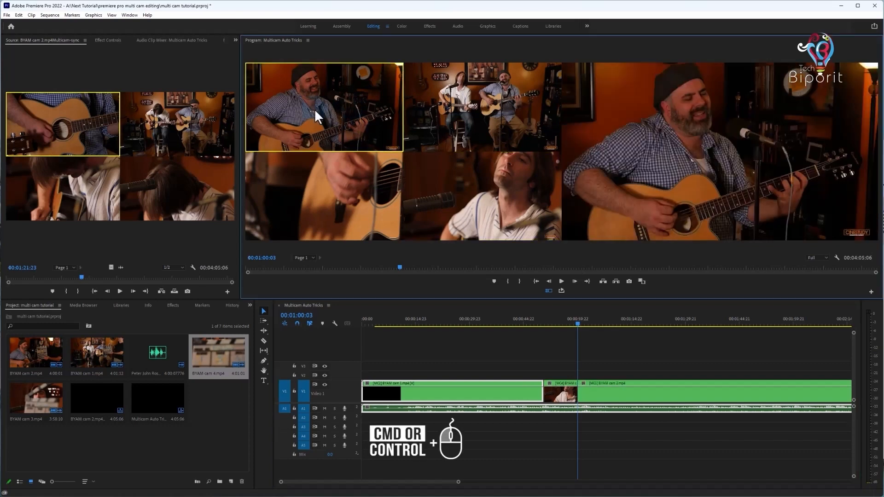
left_click(603, 318)
left_click(479, 138, "ctrl")
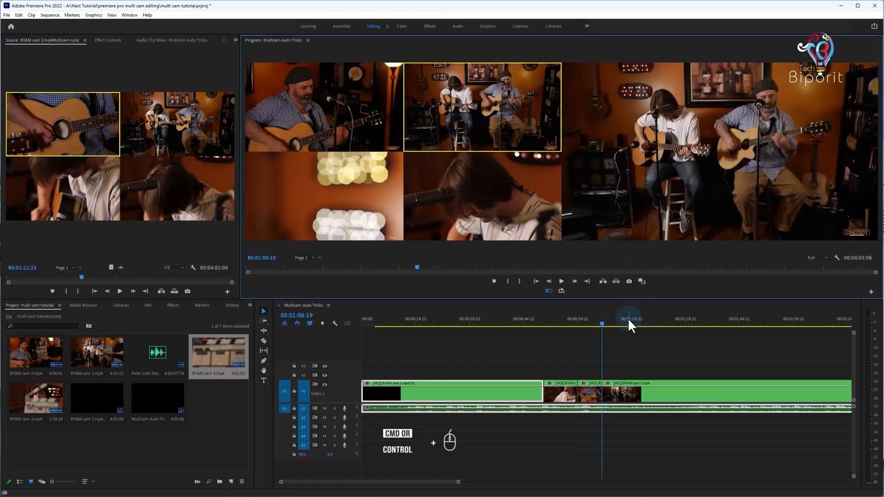
- Cut the multicam clip to the third angle a few seconds further on and to the fourth angle at 00:01:21:10
left_click(629, 318)
left_click(345, 202, "ctrl")
left_click(655, 319)
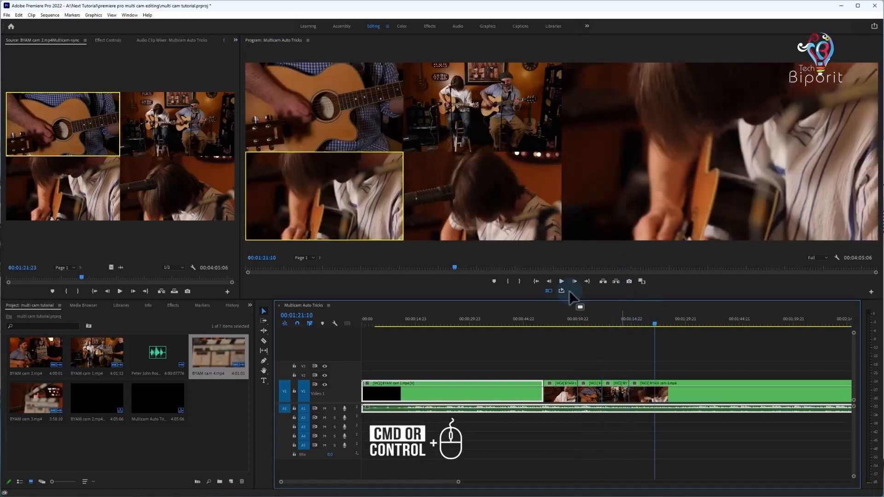
left_click(450, 199, "ctrl")
left_click(678, 318)
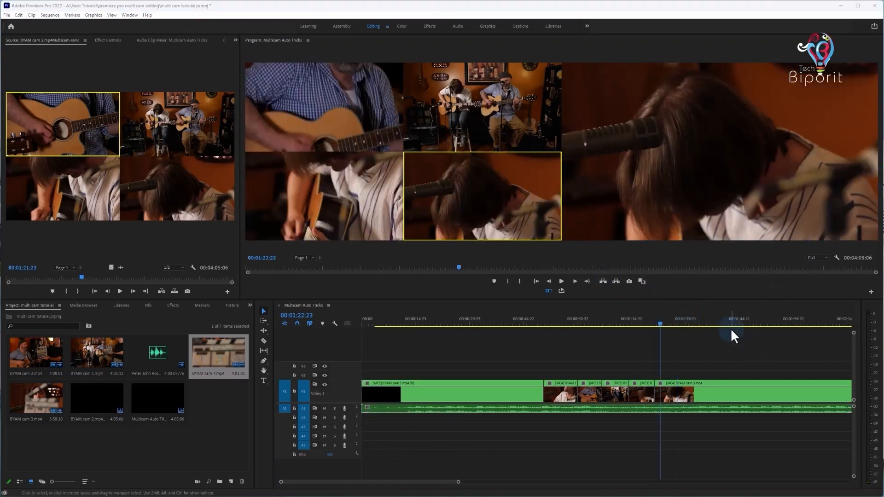
- Switch the last multicam segment to the second angle, and cut to the third angle at 00:01:25:09
left_click(703, 353)
left_click_drag(434, 481, 452, 482)
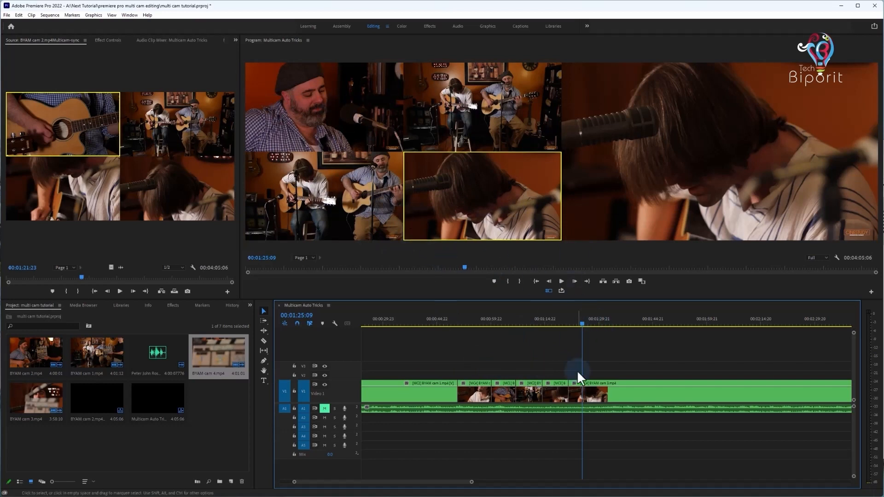
left_click(586, 392)
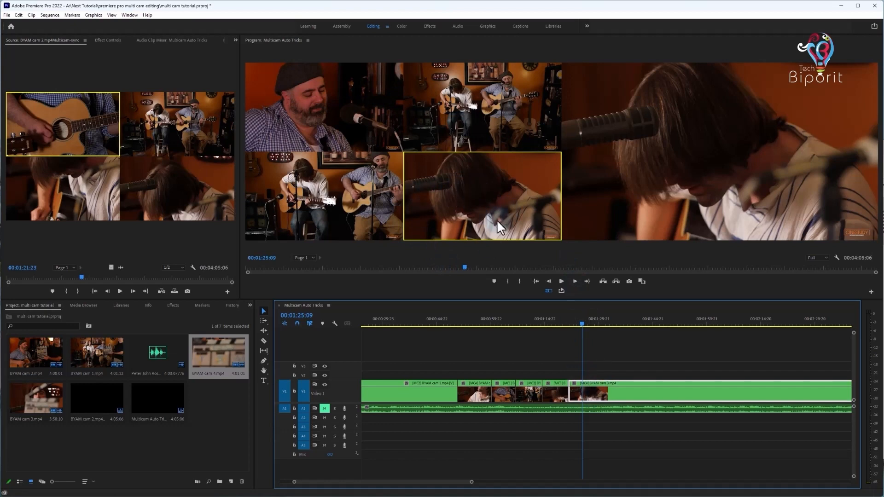
key("2")
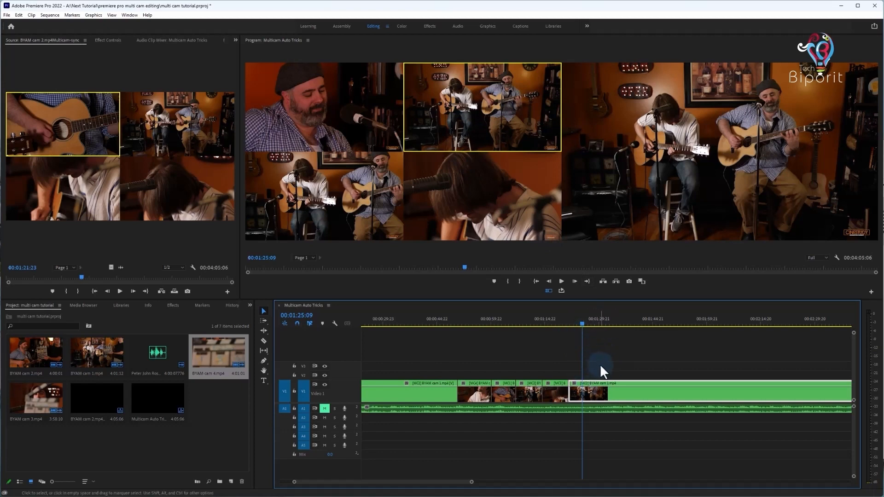
left_click(520, 372)
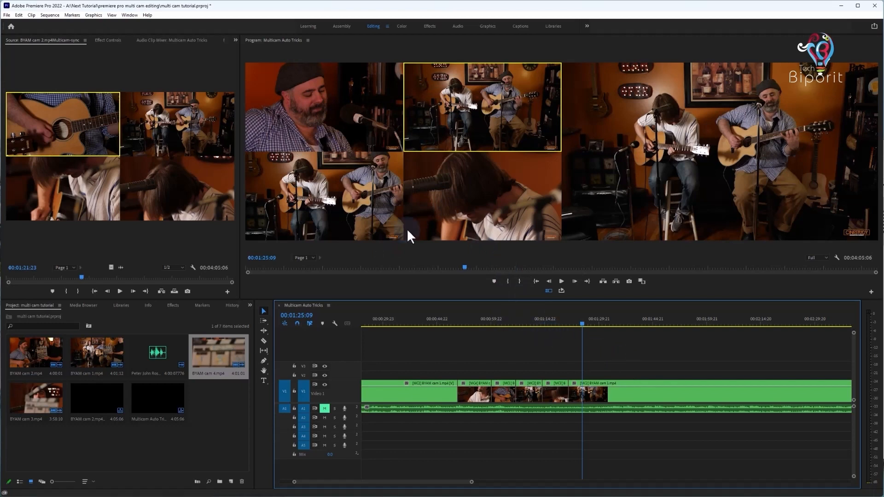
key("3")
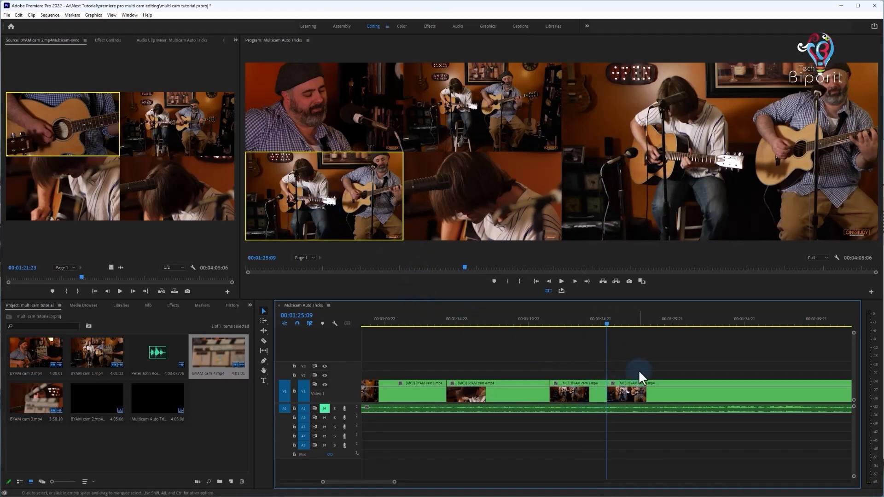
- Play from 00:01:25:09 while live-switching to the first, third and second angles, and stop playback at 00:01:48:00
key("space")
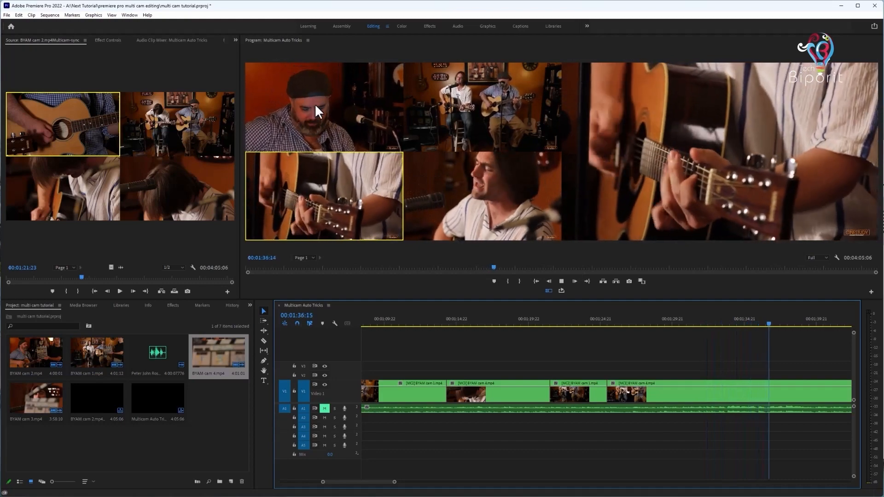
left_click(258, 121)
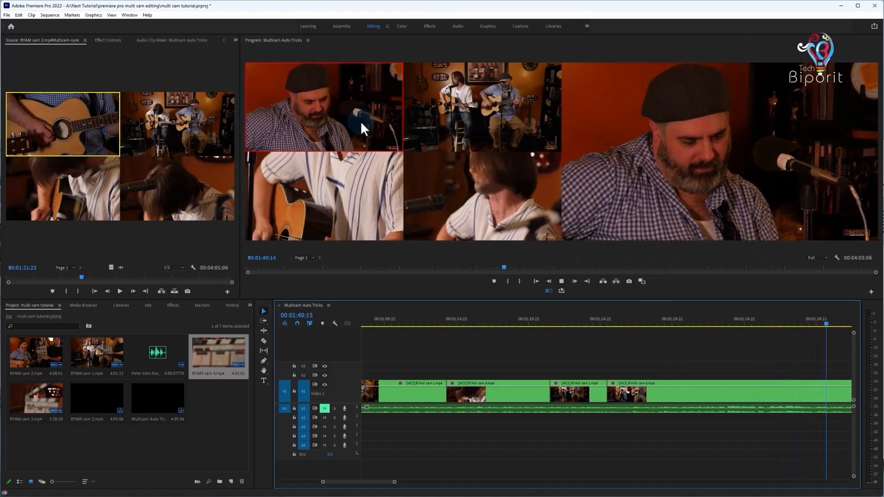
key("3")
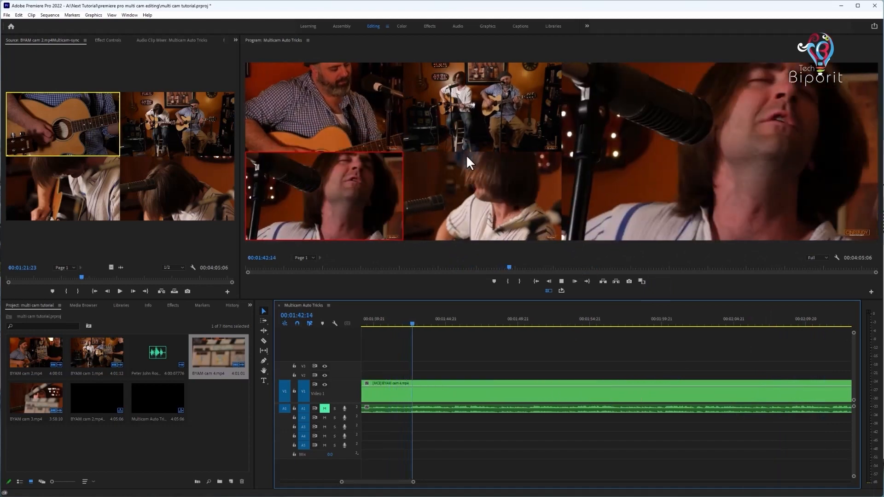
key("2")
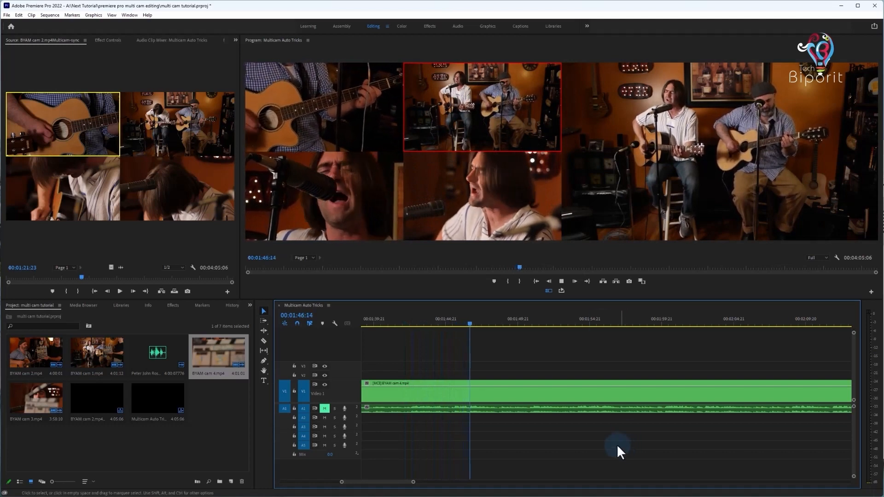
left_click(560, 281)
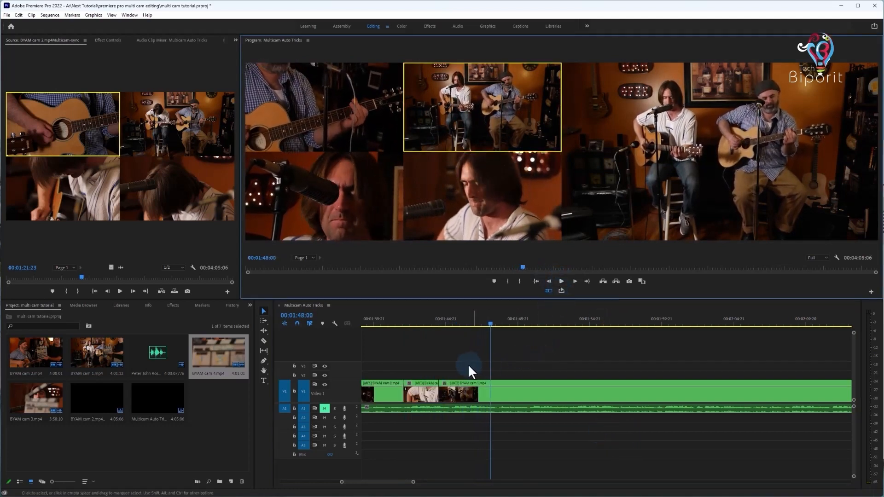
- Place the playhead at 00:01:37:05 and review the recorded angle cuts along the whole timeline
left_click_drag(404, 483, 391, 482)
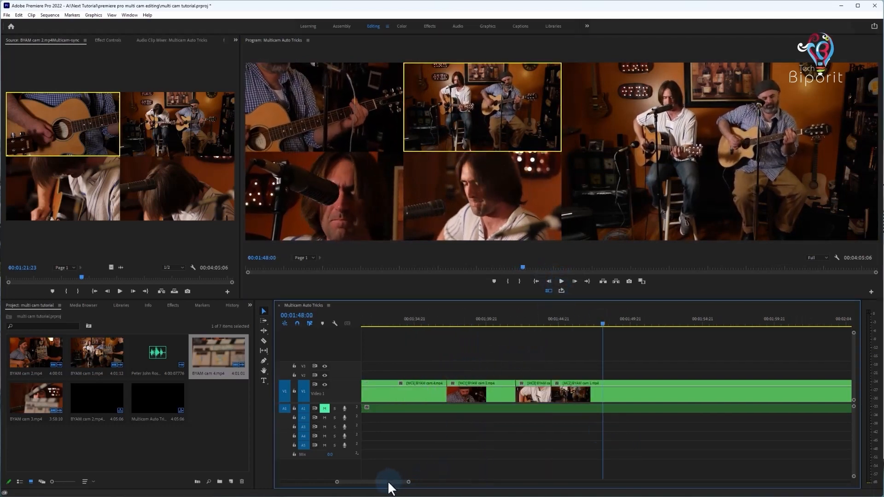
left_click(560, 325)
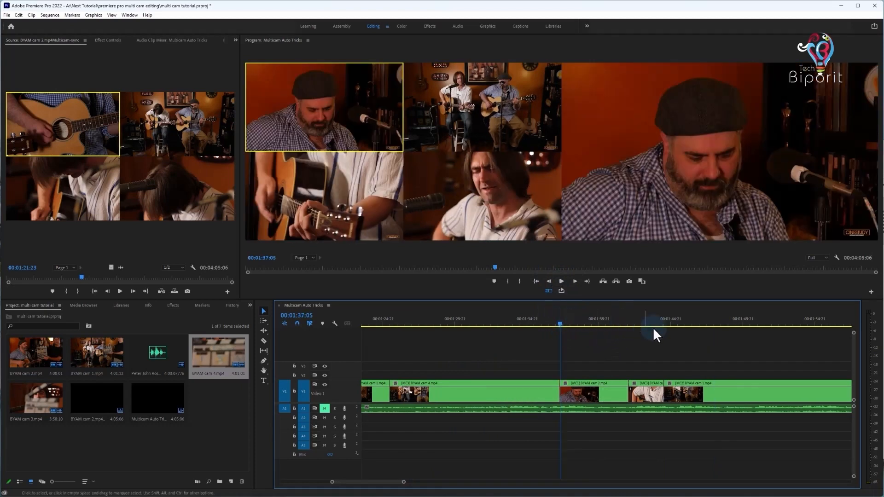
left_click_drag(332, 481, 288, 482)
left_click_drag(423, 481, 507, 482)
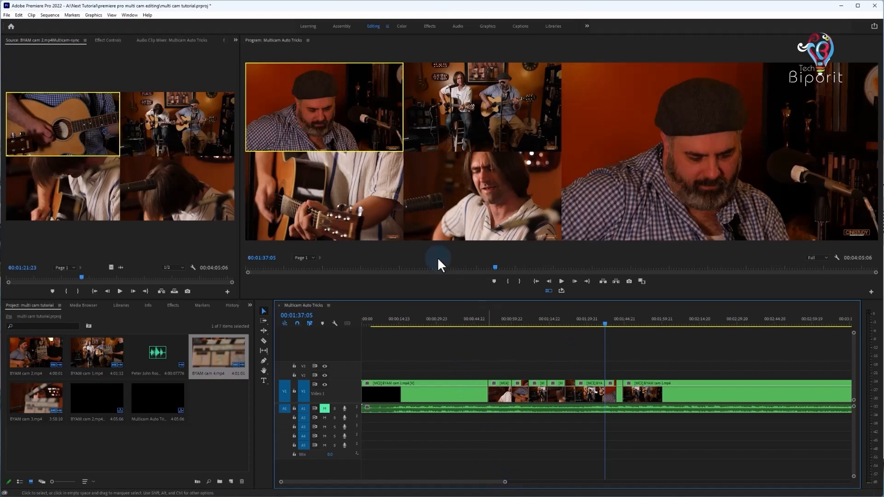
left_click(123, 438)
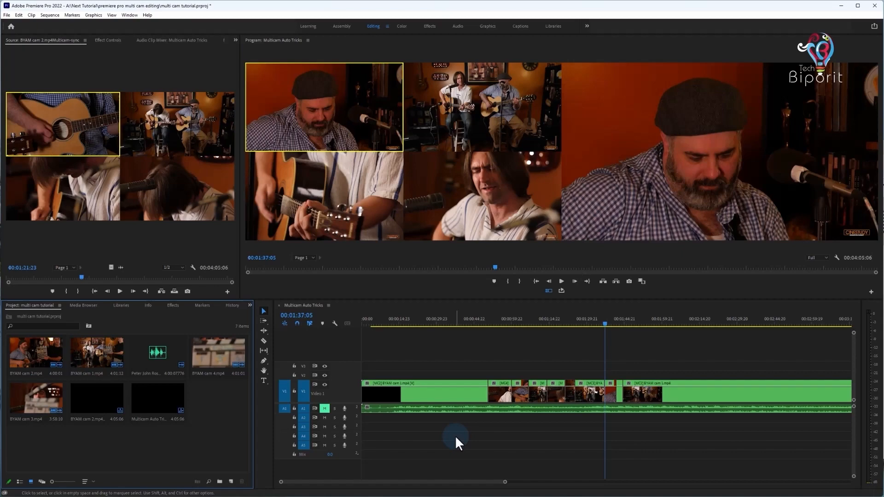
- Launch PluralEyes 4 and allow all cookies on the product web page that opens with it
key("super")
type("plura")
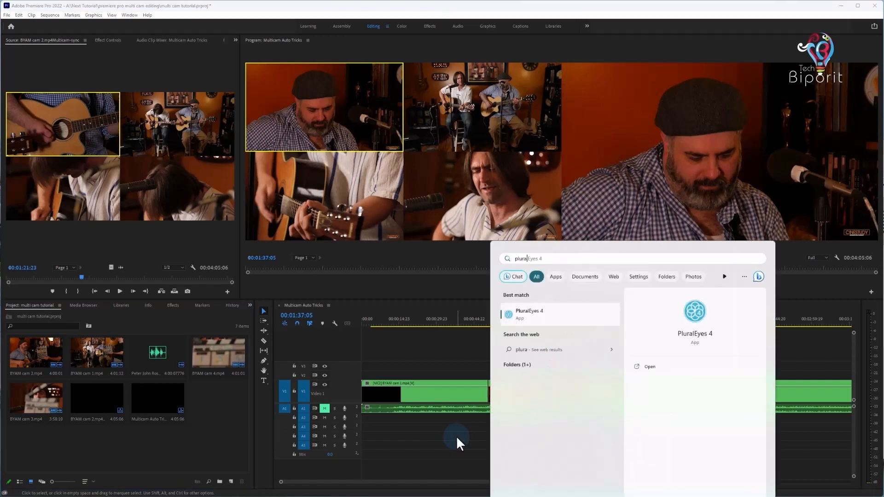
key("Return")
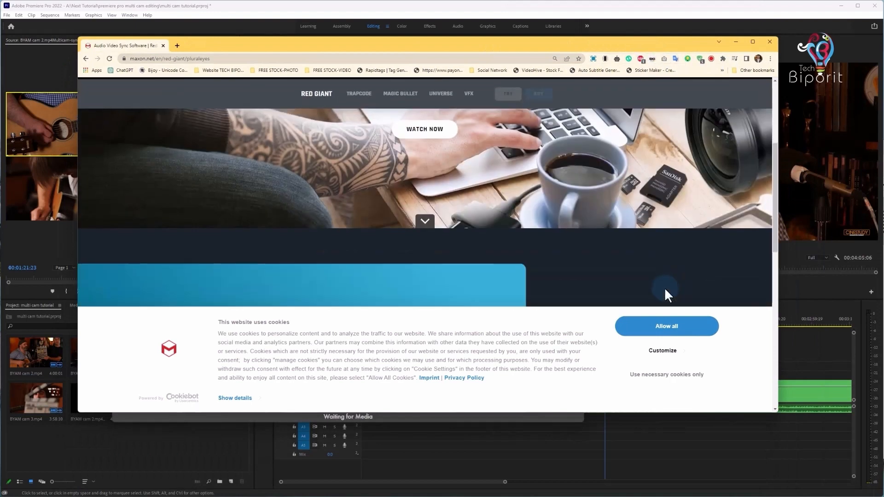
left_click(667, 328)
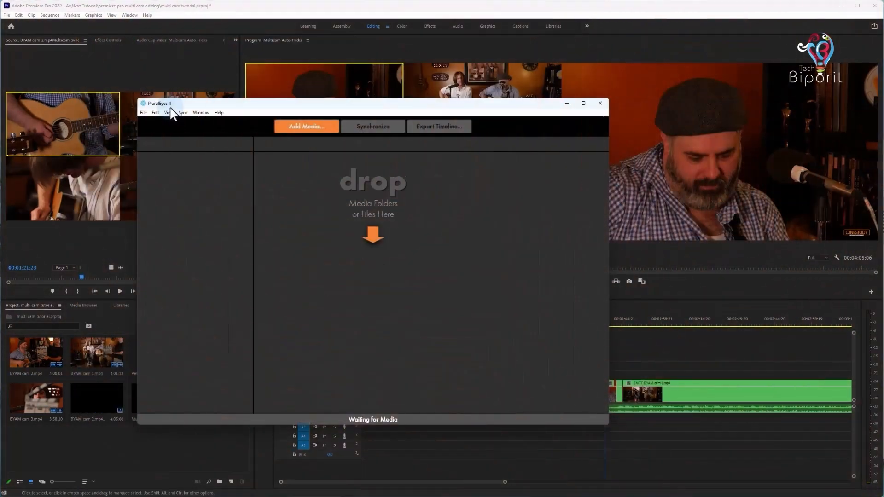
- Place the premiere pro multi cam editing folder window beside the PluralEyes window with no files selected
left_click_drag(883, 200, 509, 192)
left_click_drag(519, 304, 416, 260)
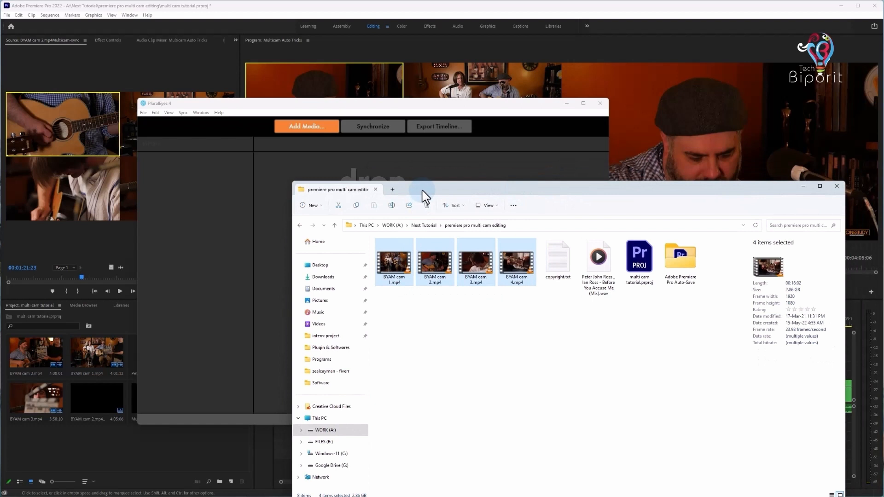
left_click_drag(417, 188, 446, 188)
left_click(441, 308)
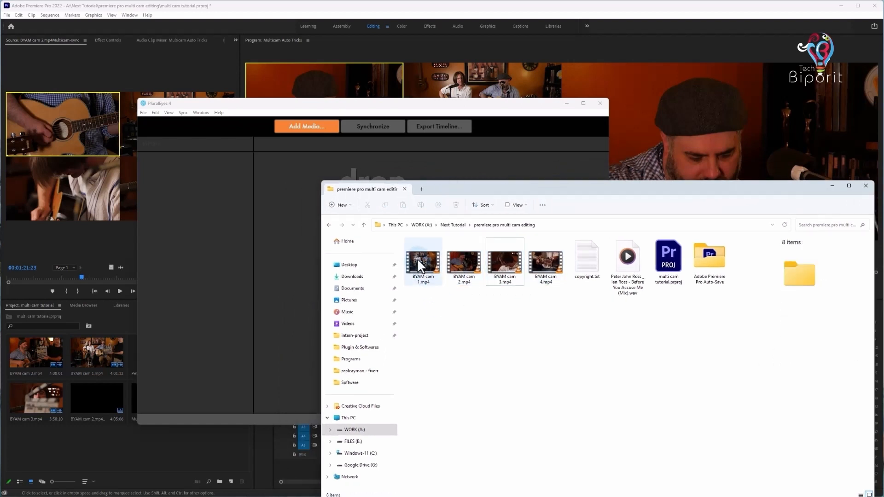
left_click_drag(417, 258, 436, 281)
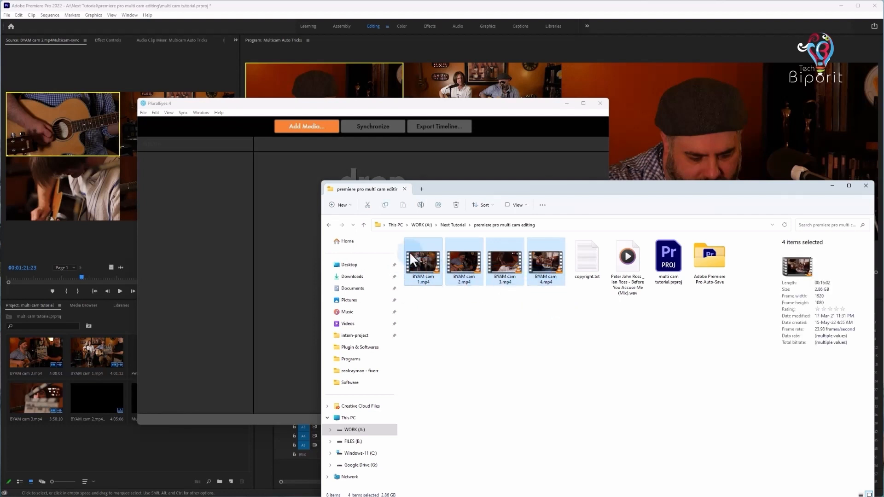
left_click_drag(408, 256, 215, 175)
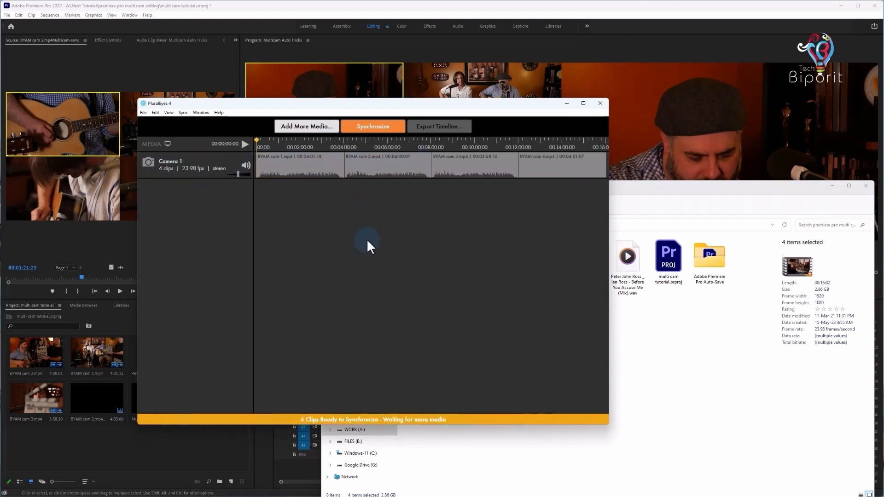
key("ctrl+z")
left_click(646, 360)
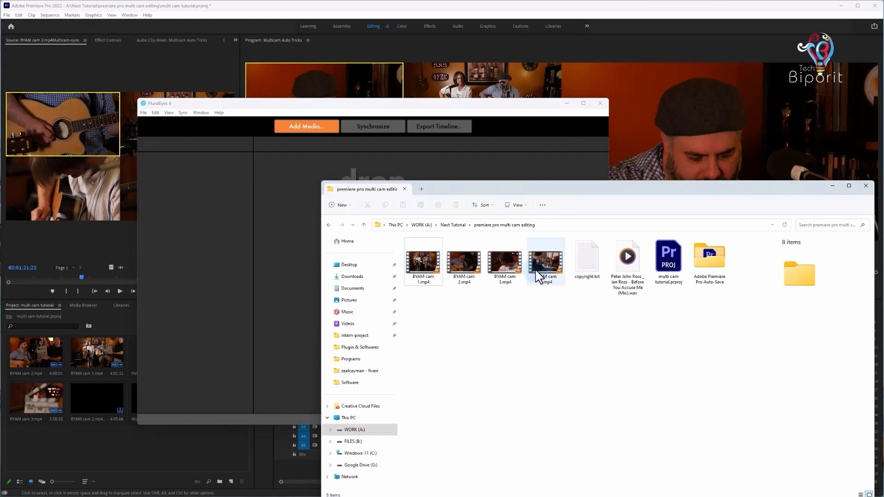
- Add BYAM cam 1.mp4, BYAM cam 2.mp4, BYAM cam 3.mp4 and BYAM cam 4.mp4 to PluralEyes as four separate camera tracks
left_click(433, 283)
left_click_drag(433, 283, 255, 225)
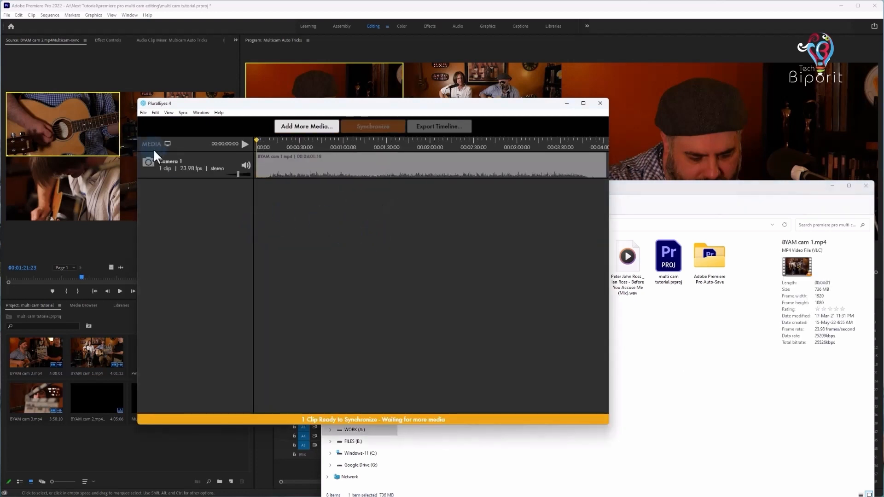
left_click(673, 350)
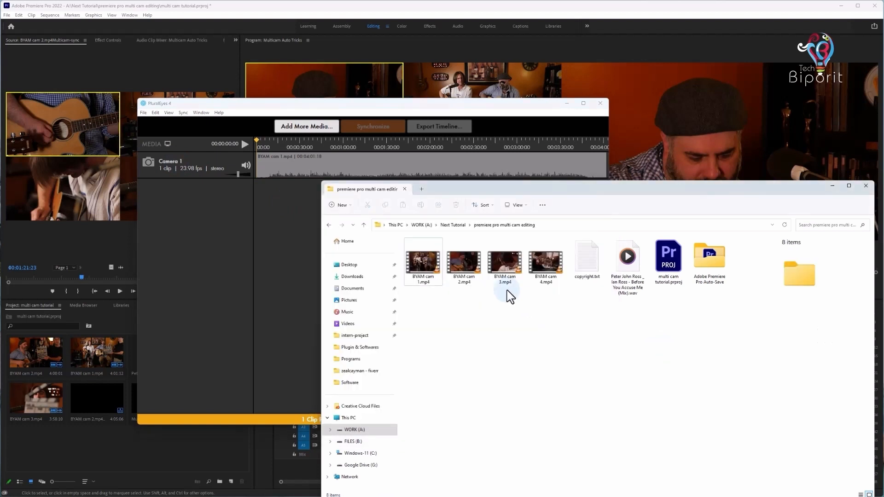
left_click_drag(461, 267, 185, 195)
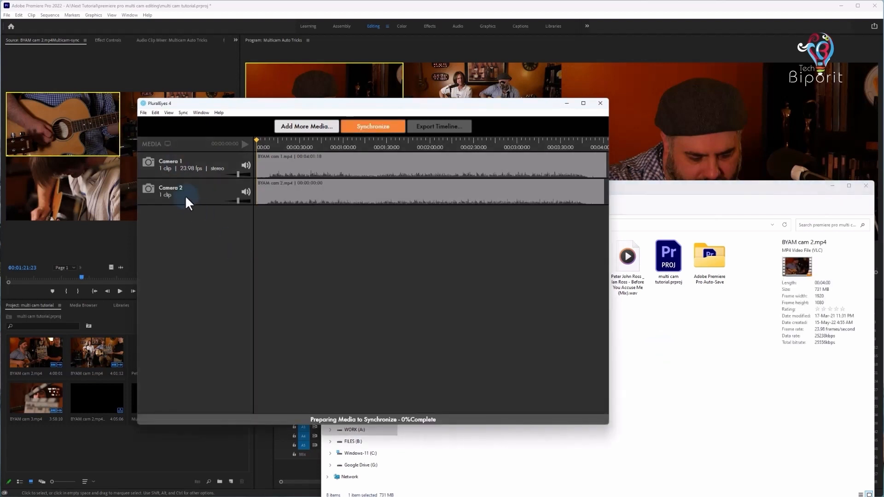
left_click(663, 340)
left_click_drag(502, 272, 272, 266)
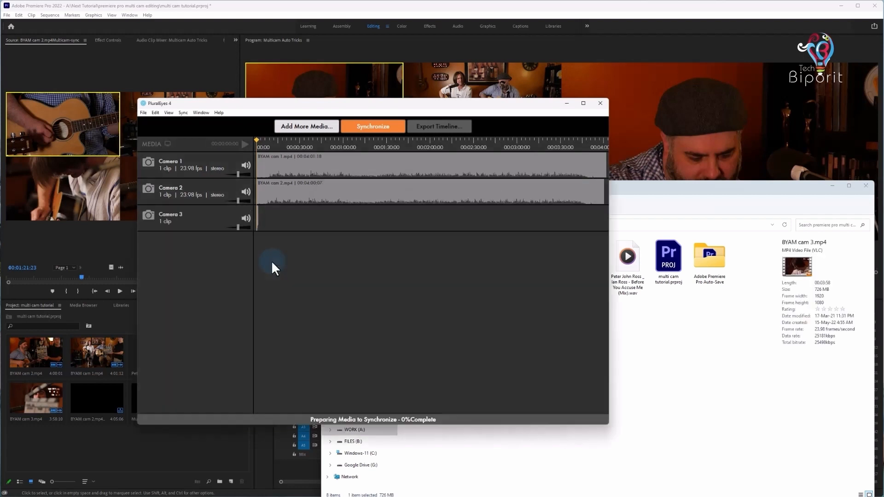
left_click(656, 365)
left_click_drag(542, 286, 294, 300)
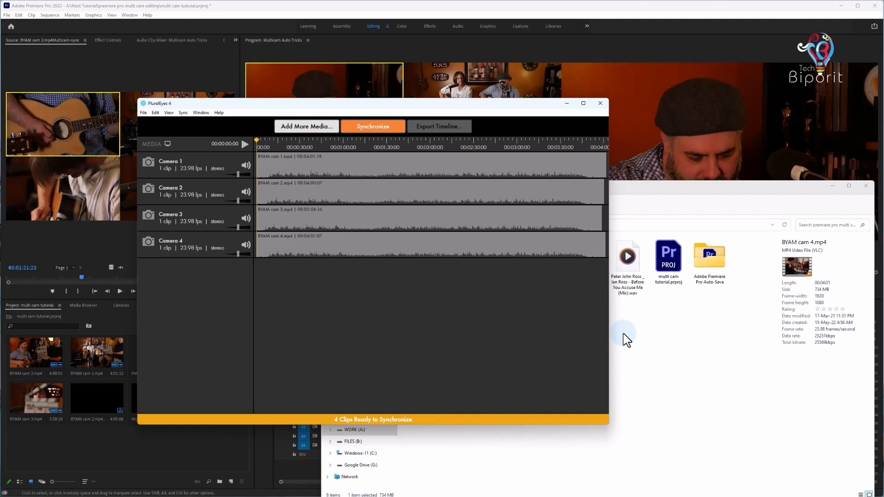
- Add the Before You Accuse Me (Mix) WAV recording as an audio recorder track and synchronize all the media
left_click(643, 339)
left_click(632, 294)
left_click_drag(633, 302, 266, 304)
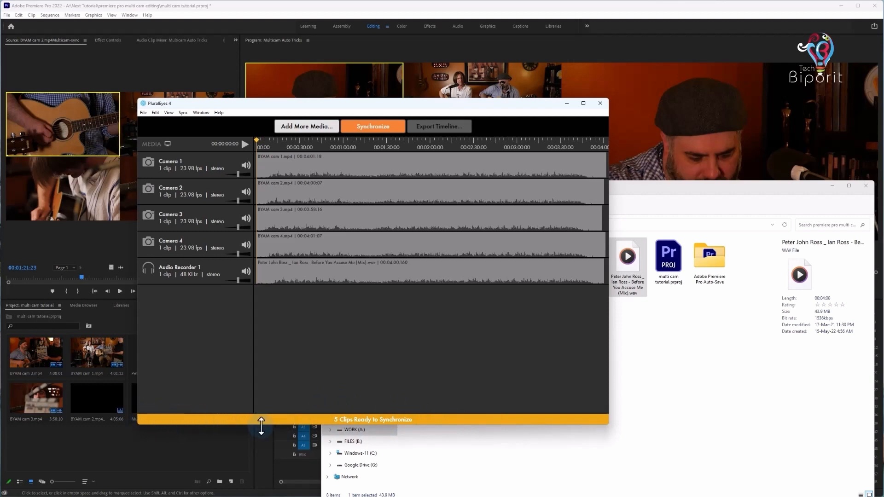
left_click(380, 127)
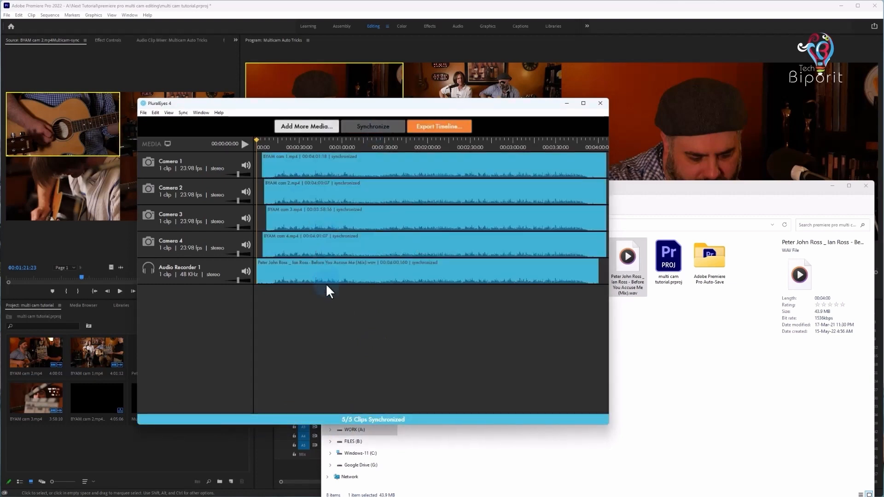
- Export the synchronized timeline in Premiere Pro format as test.xml in the premiere pro multi cam editing folder
left_click_drag(305, 103, 301, 94)
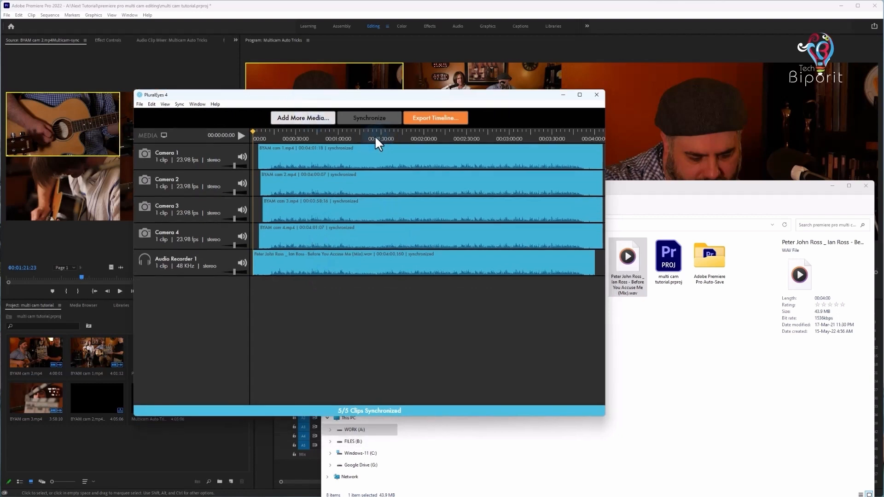
left_click(431, 119)
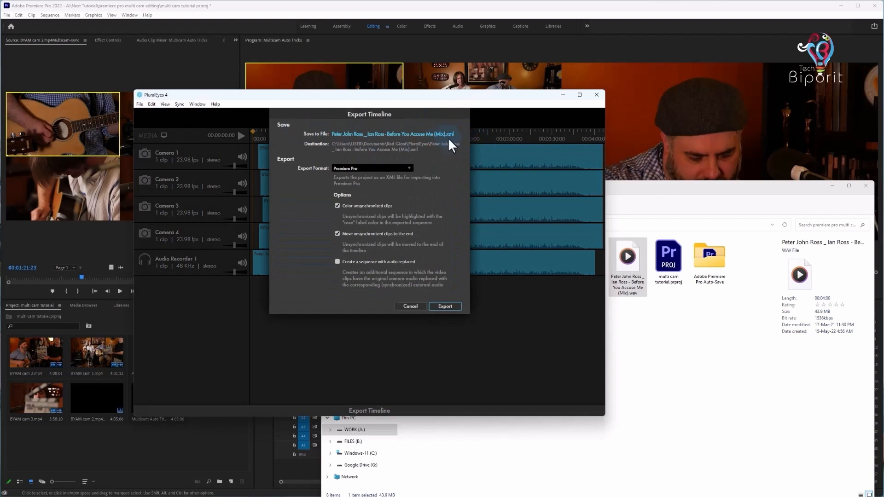
left_click(382, 168)
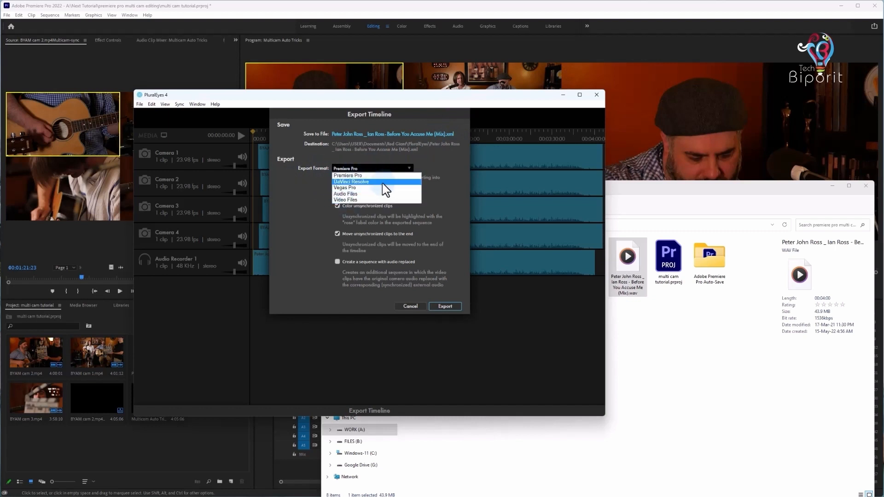
left_click(357, 176)
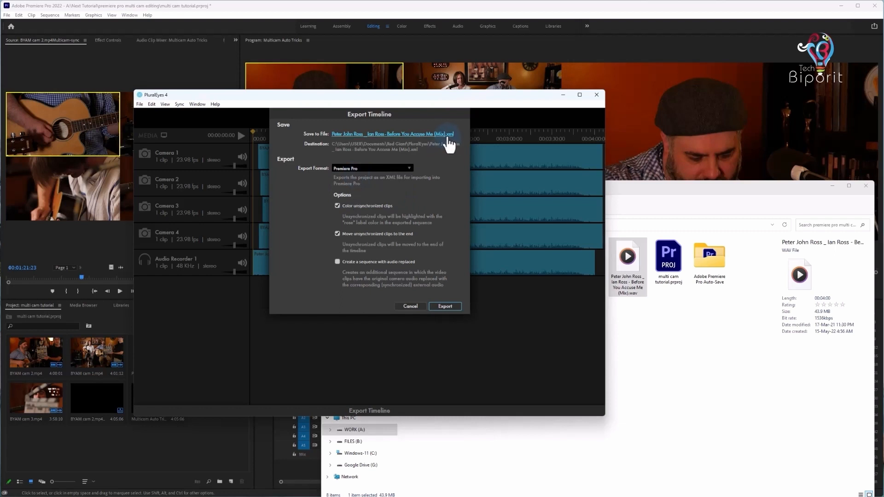
left_click(445, 134)
type("test")
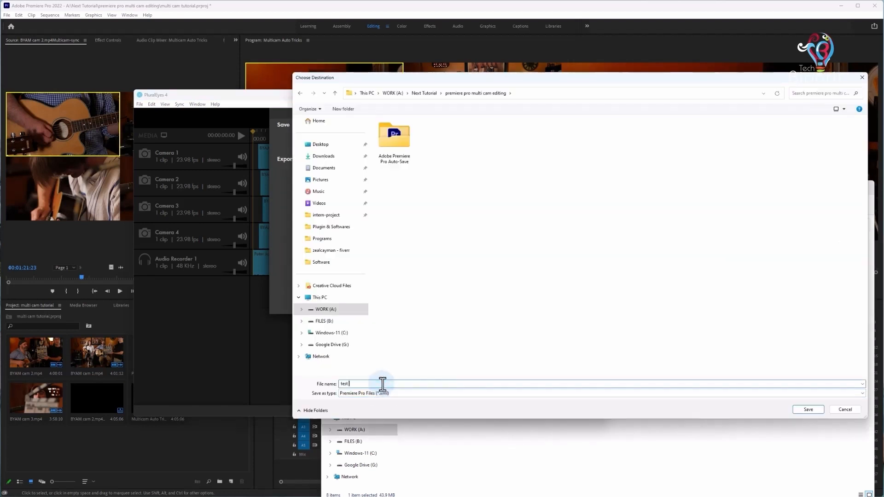
key("Return")
left_click(447, 306)
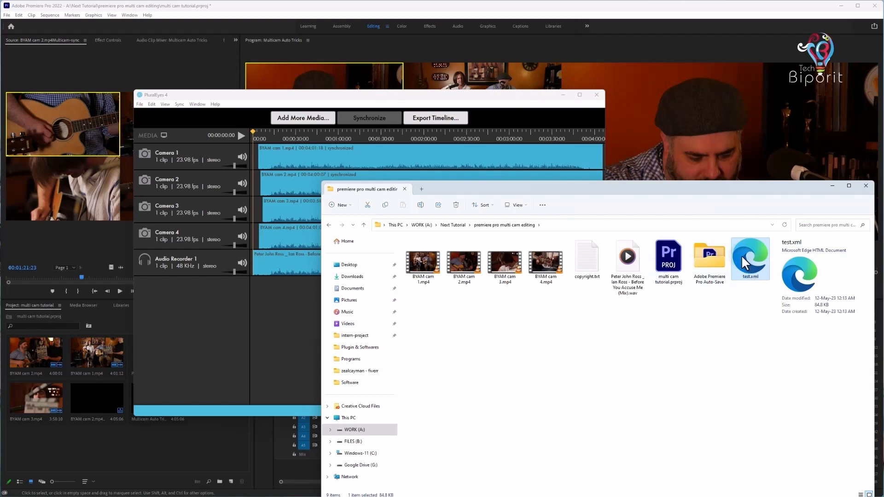
- Import test.xml from the folder into the Premiere Pro project and open the imported Synced Sequence
left_click_drag(745, 255, 159, 445)
left_click(247, 418)
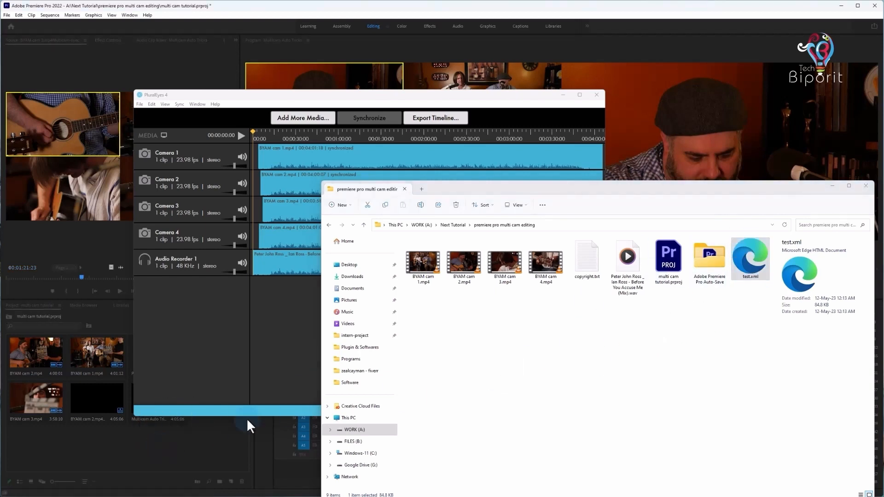
left_click_drag(216, 442, 196, 403)
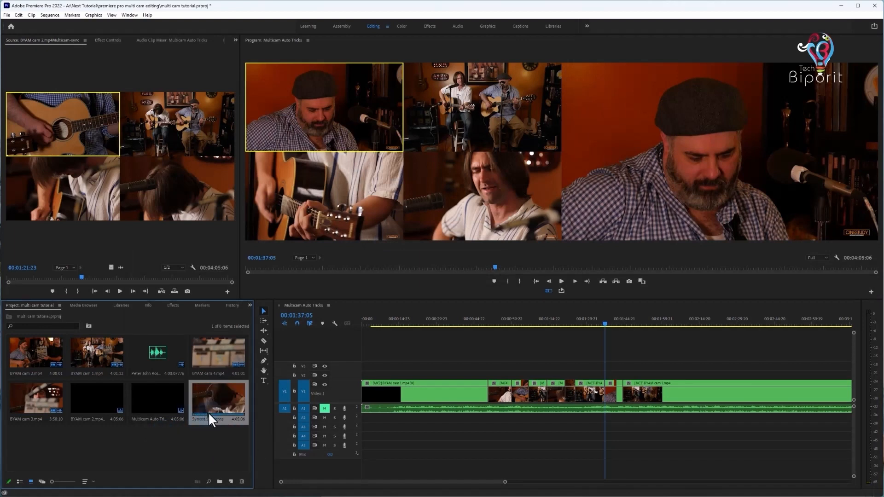
double_click(217, 403)
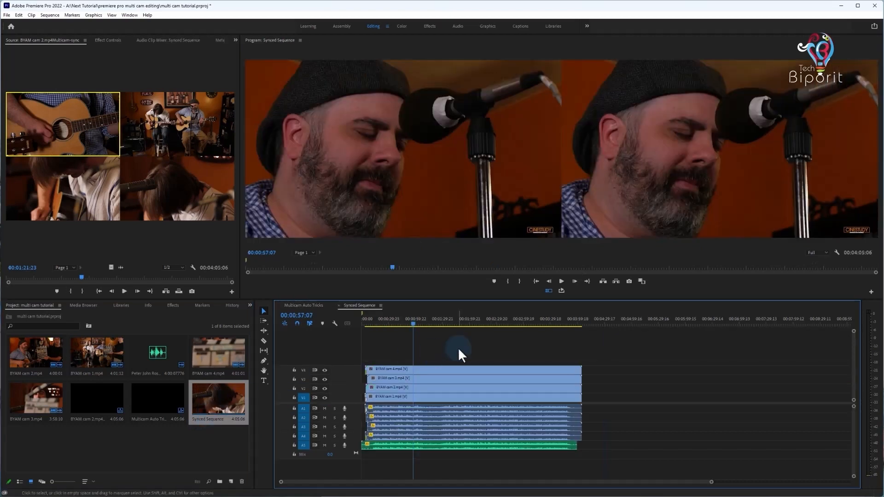
- Return to the Multicam Auto Tricks timeline and create a new sequence from the Synced Sequence project item
left_click(306, 305)
left_click(221, 392)
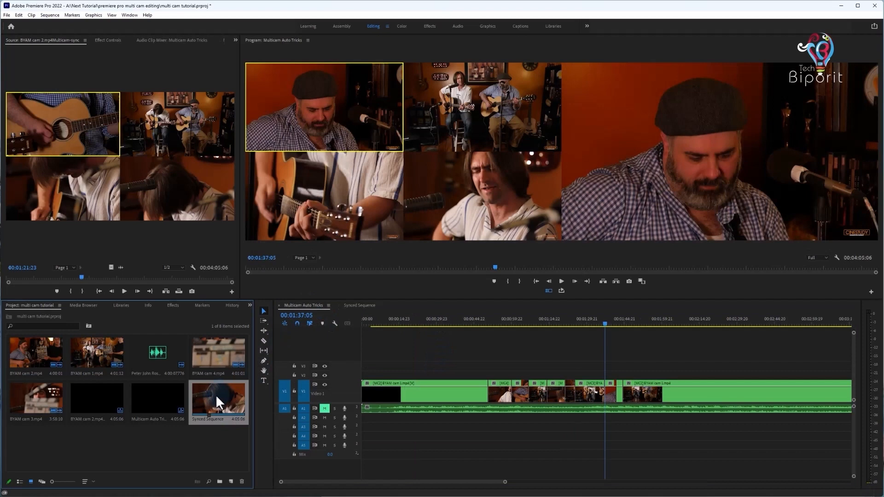
right_click(216, 398)
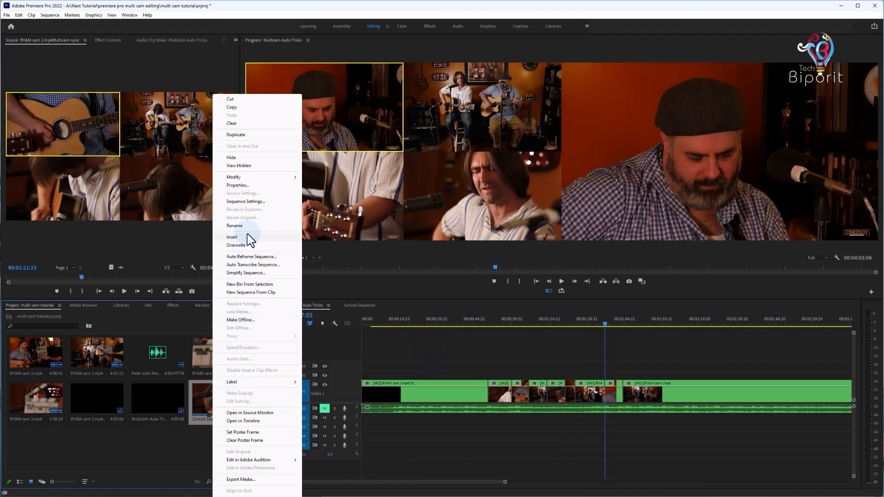
left_click(253, 294)
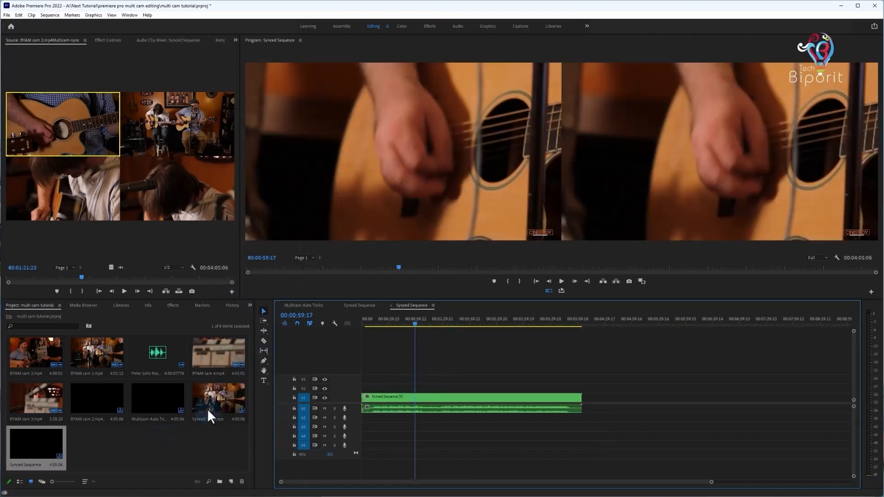
- Examine the original Synced Sequence's stacked camera clips and the earlier multicam source, and return to the newly nested sequence
double_click(207, 400)
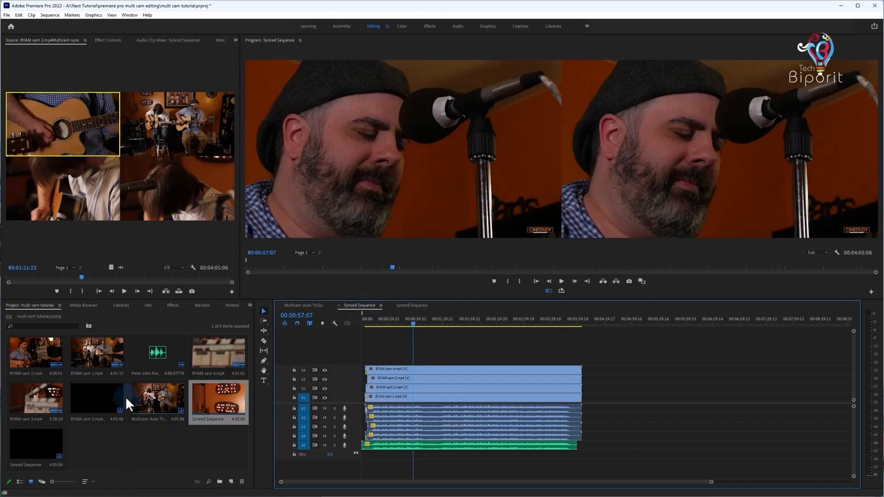
double_click(92, 395)
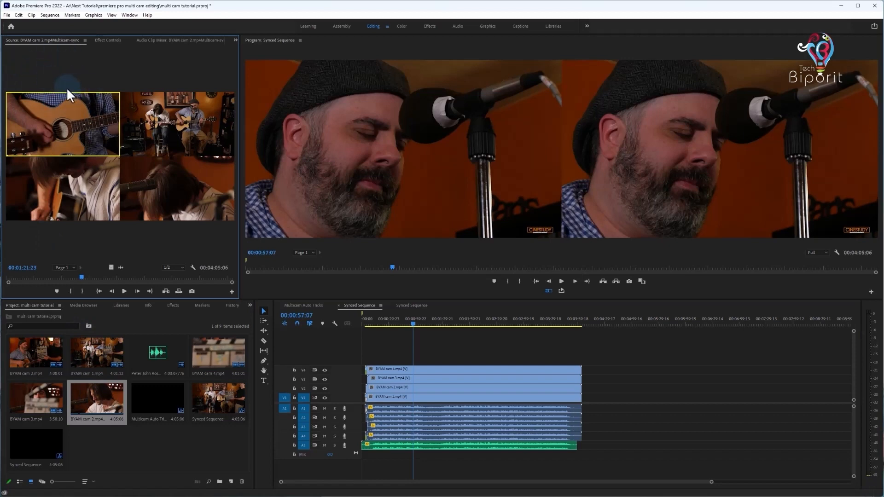
left_click_drag(415, 347, 509, 421)
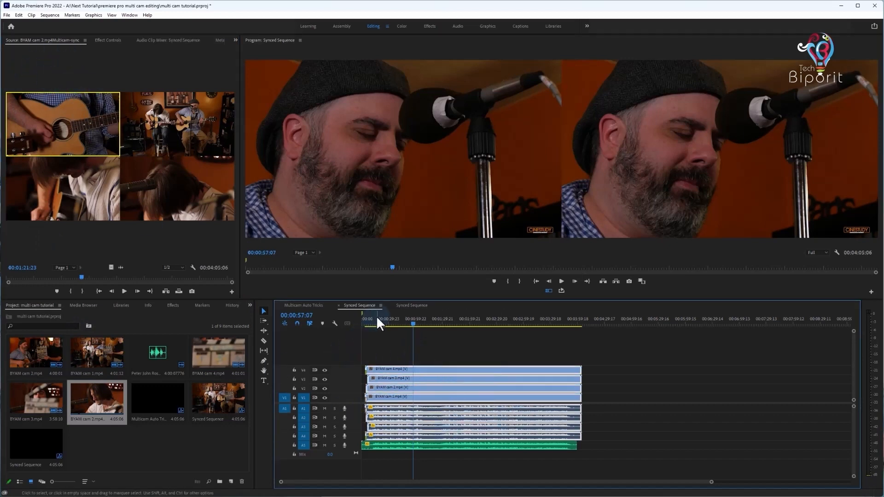
left_click(411, 305)
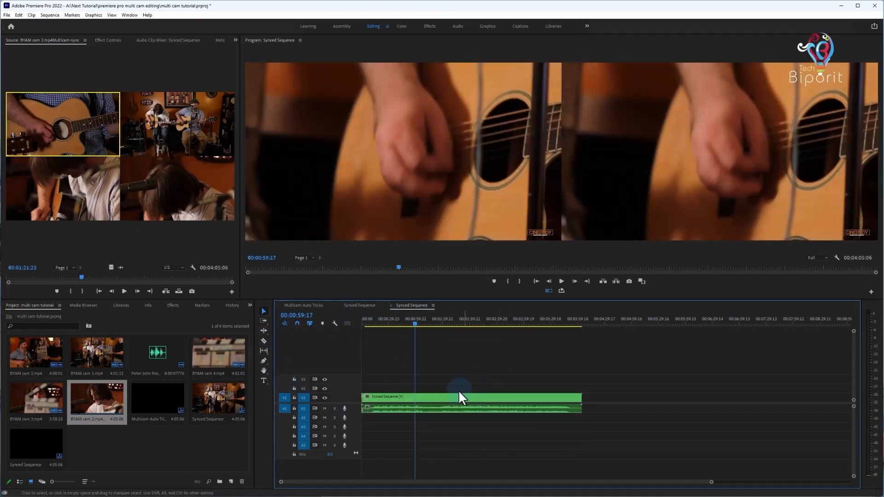
- Enable multi-camera on the nested Synced Sequence clip and move the playhead to a point further along the clip
right_click(421, 399)
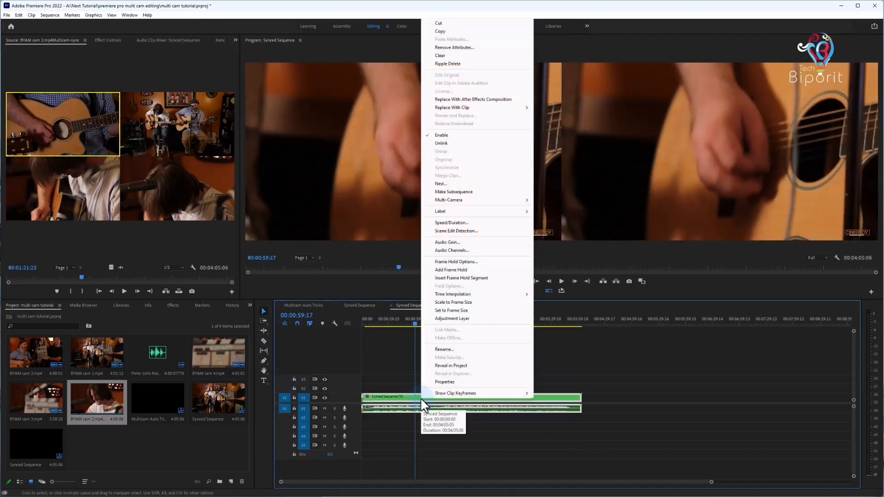
left_click(494, 201)
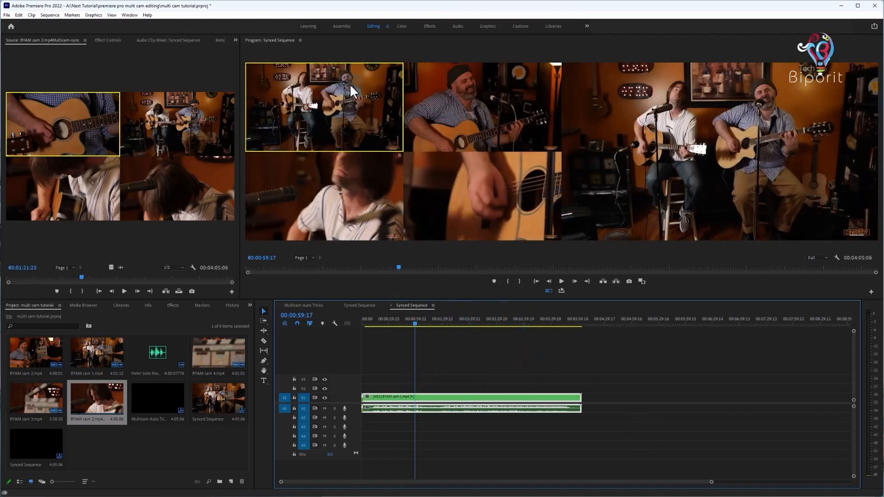
left_click(454, 321)
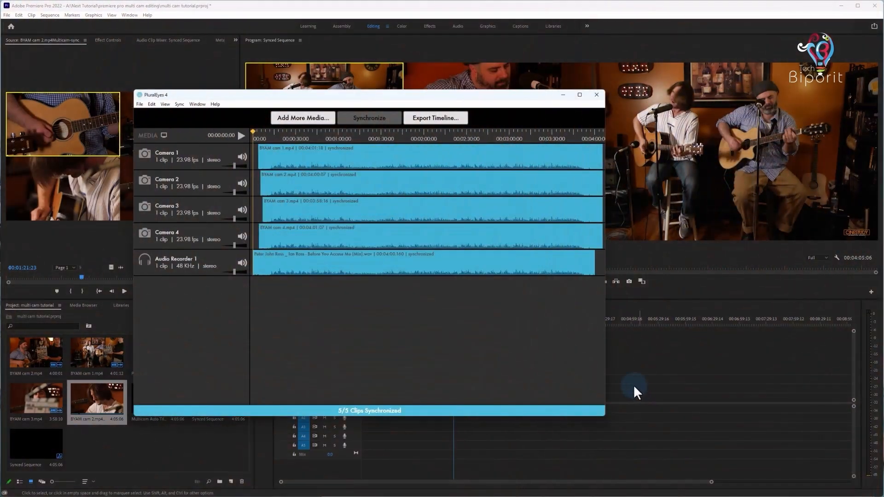